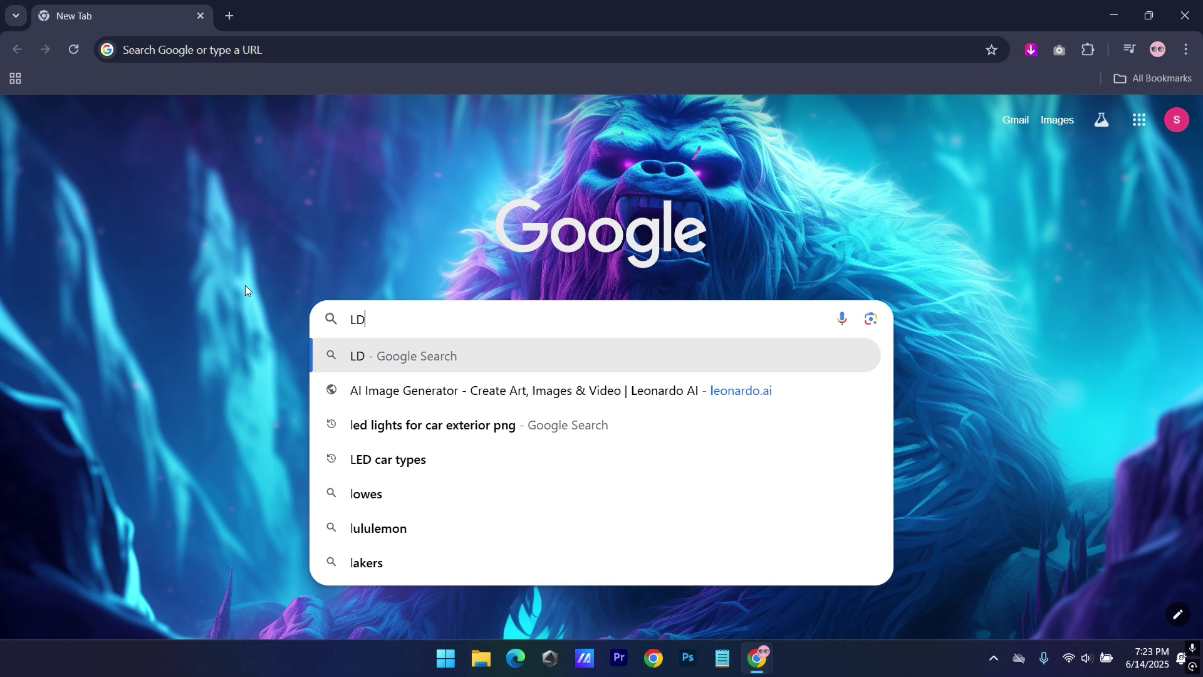
- Search Google for "LD player 9"
{"action": "type", "text": "player"}
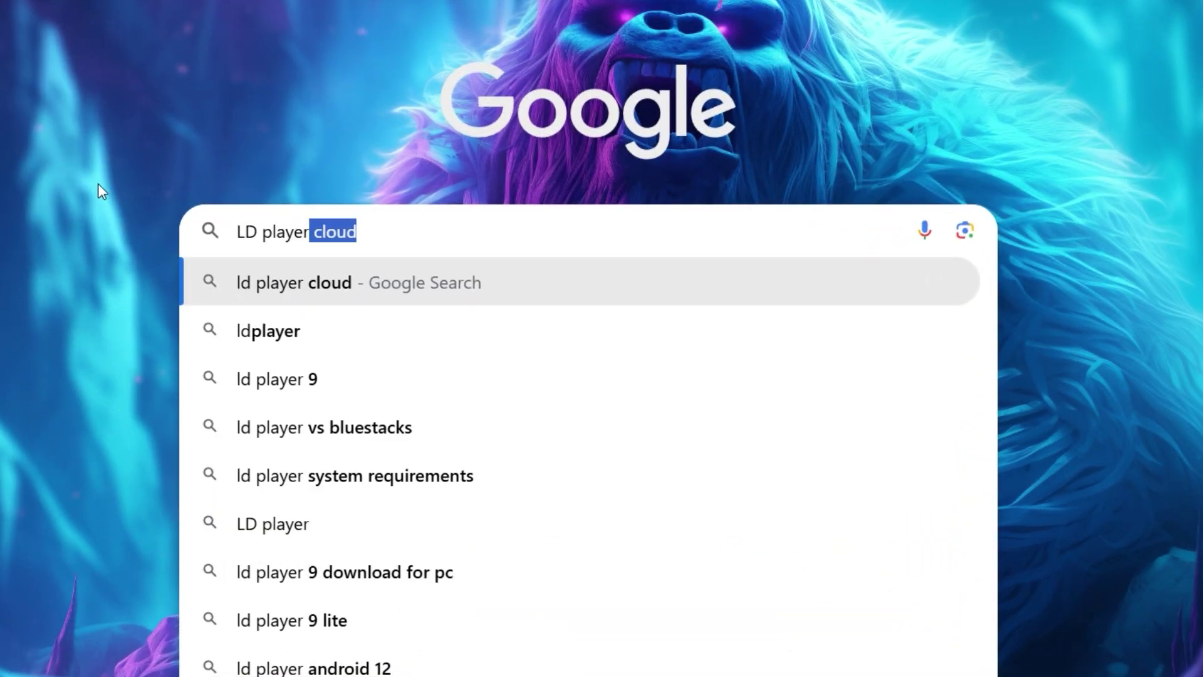
{"action": "type", "text": " 9"}
{"action": "key", "text": "Return"}
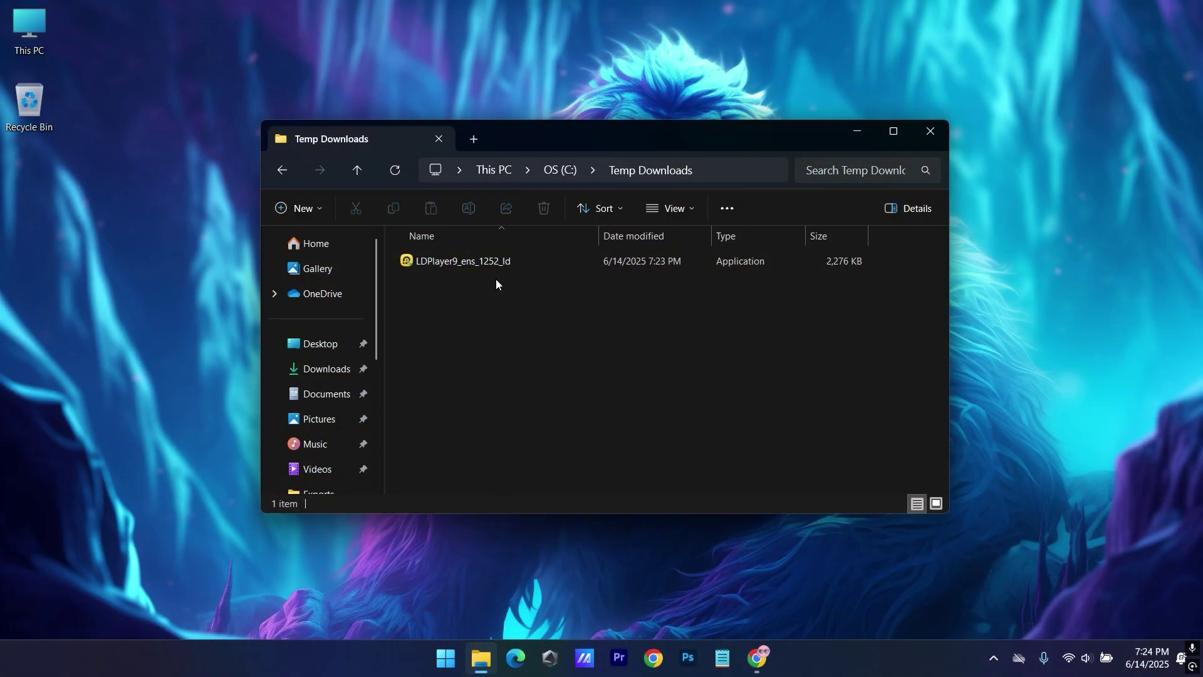
- Run the LDPlayer9_ens_1252_ld installer from Temp Downloads and show its setup path
{"action": "left_click", "coordinate": [486, 262]}
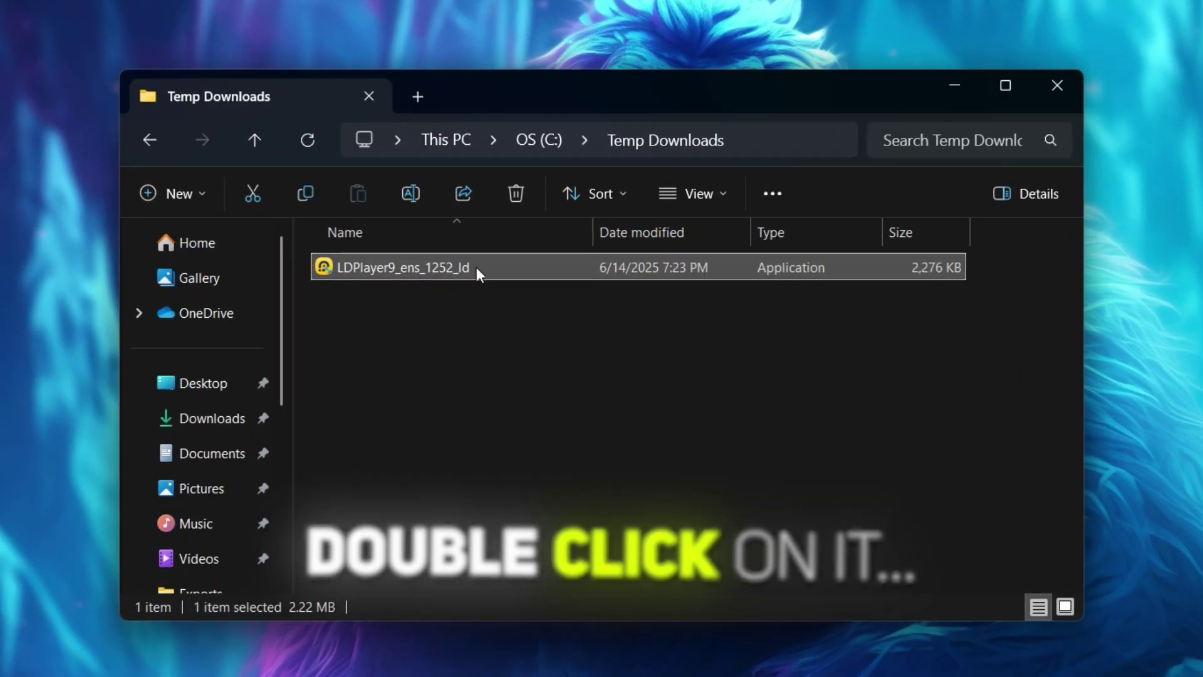
{"action": "double_click", "coordinate": [510, 268]}
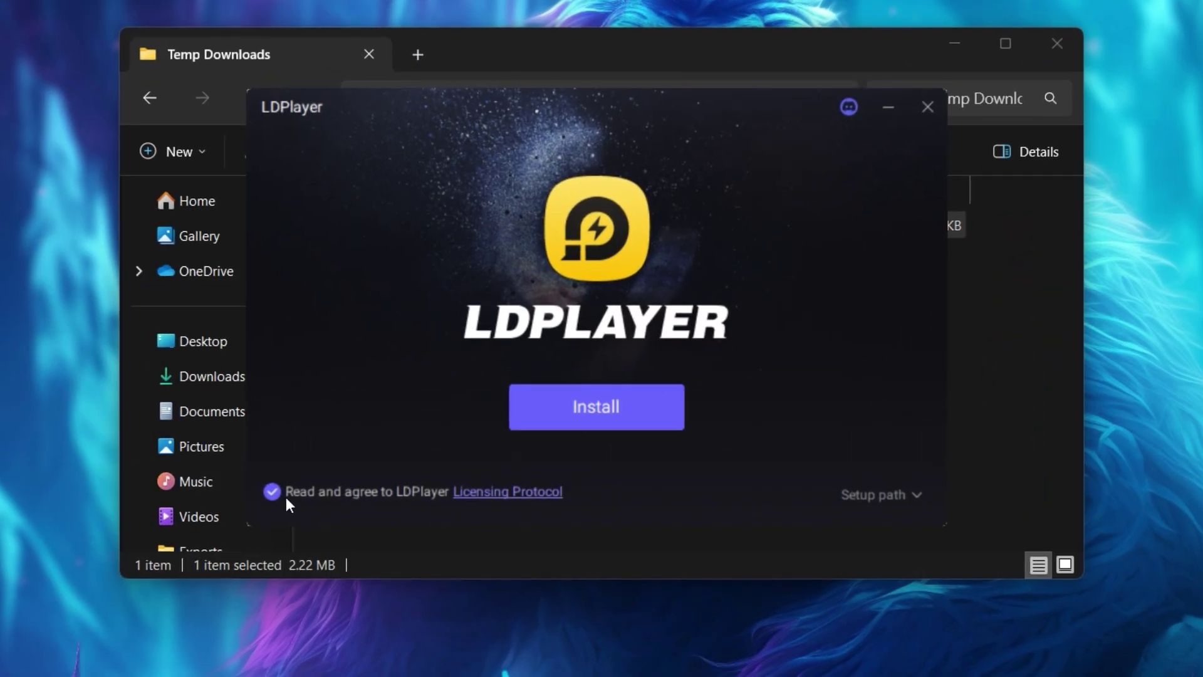
{"action": "left_click", "coordinate": [906, 491]}
{"action": "left_click_drag", "start_coordinate": [275, 532], "coordinate": [489, 531]}
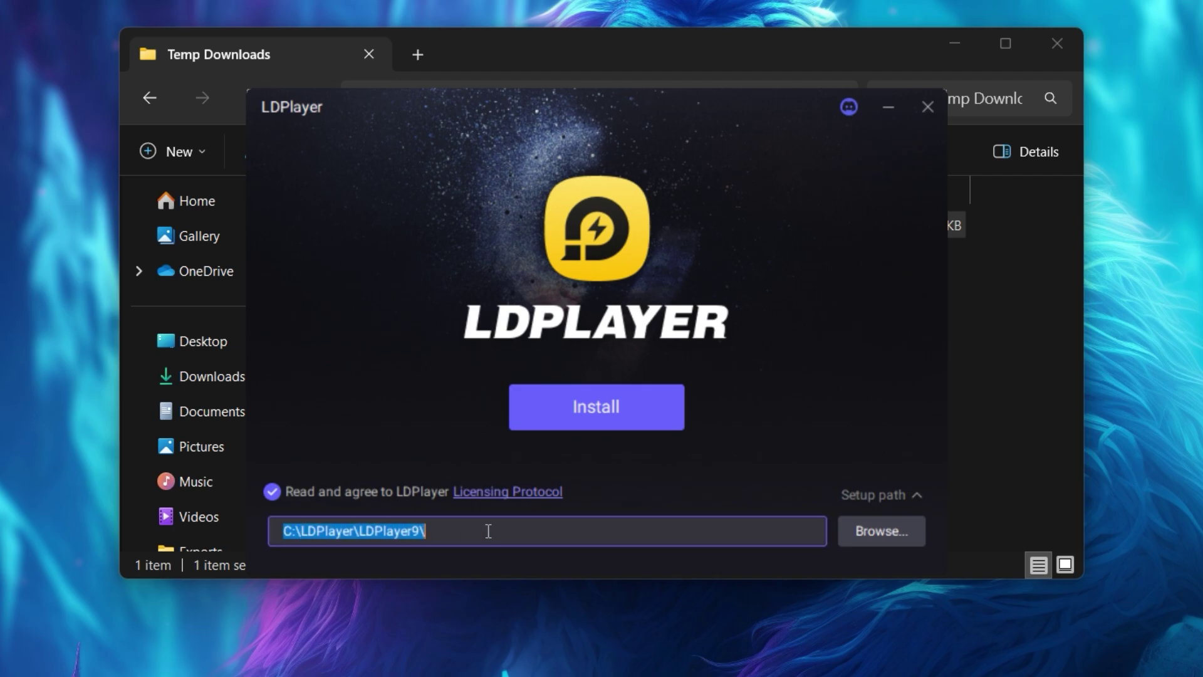
{"action": "left_click", "coordinate": [878, 531]}
{"action": "left_click", "coordinate": [462, 237]}
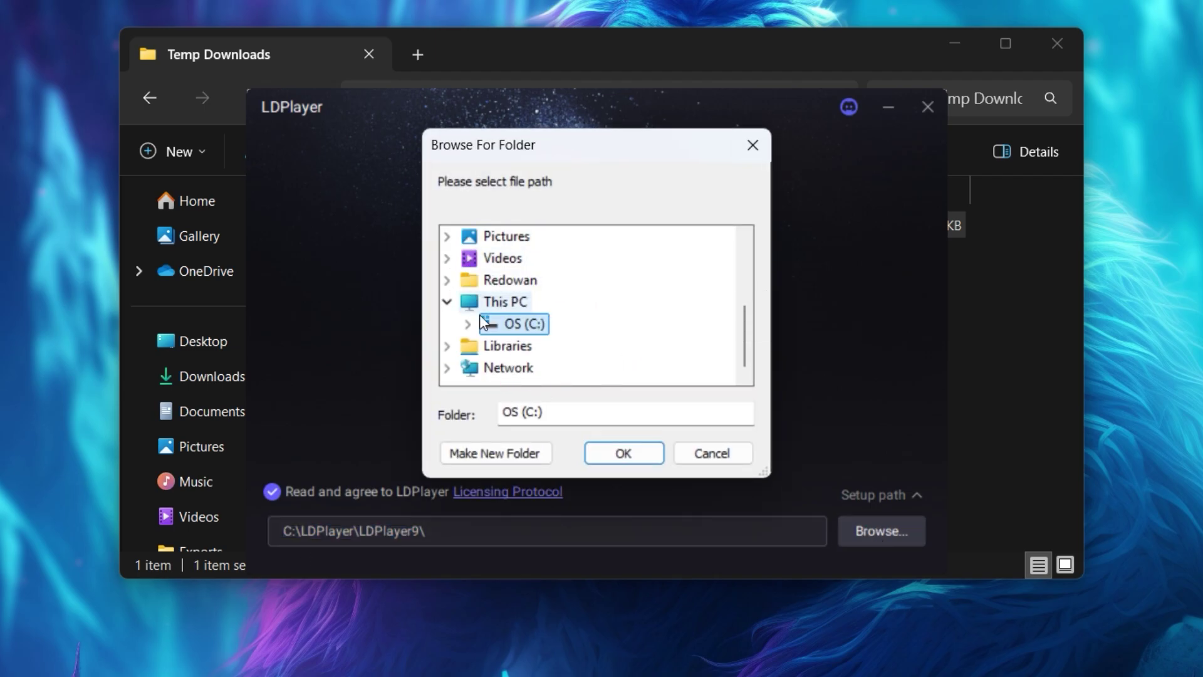
{"action": "left_click", "coordinate": [467, 323]}
{"action": "scroll", "coordinate": [585, 312], "scroll_direction": "down", "scroll_amount": 1}
{"action": "left_click", "coordinate": [724, 453]}
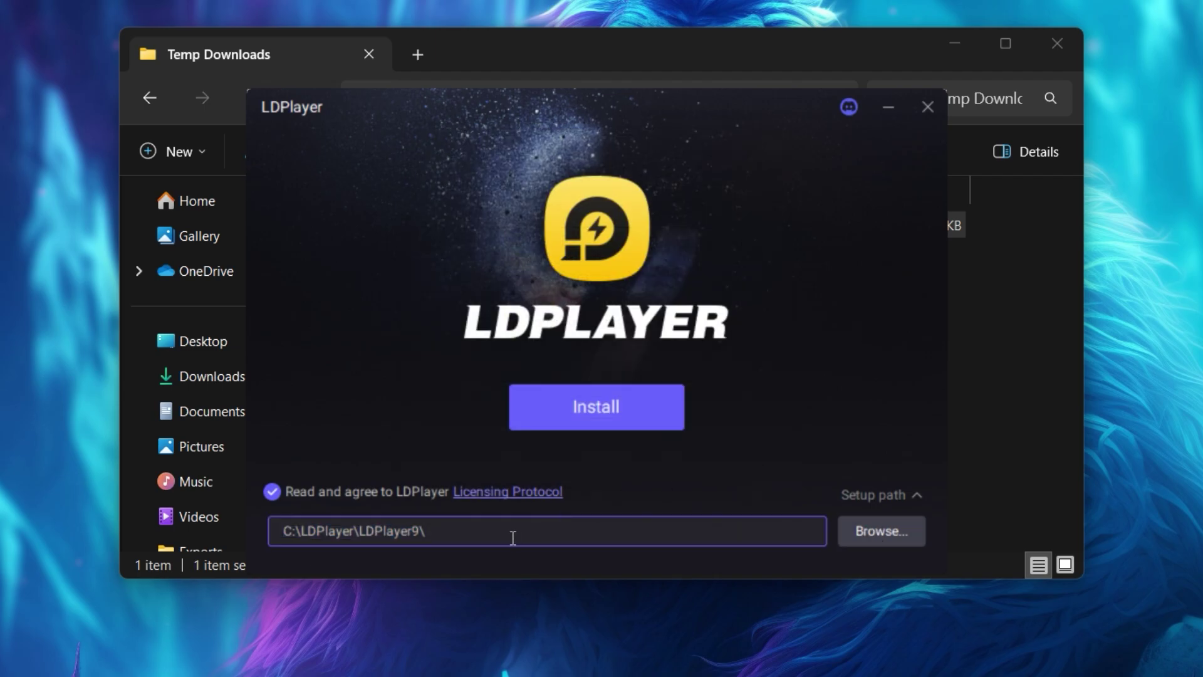
- Install LDPlayer into the C:\LDPlayer\LDPlayer9\ folder
{"action": "left_click", "coordinate": [578, 413]}
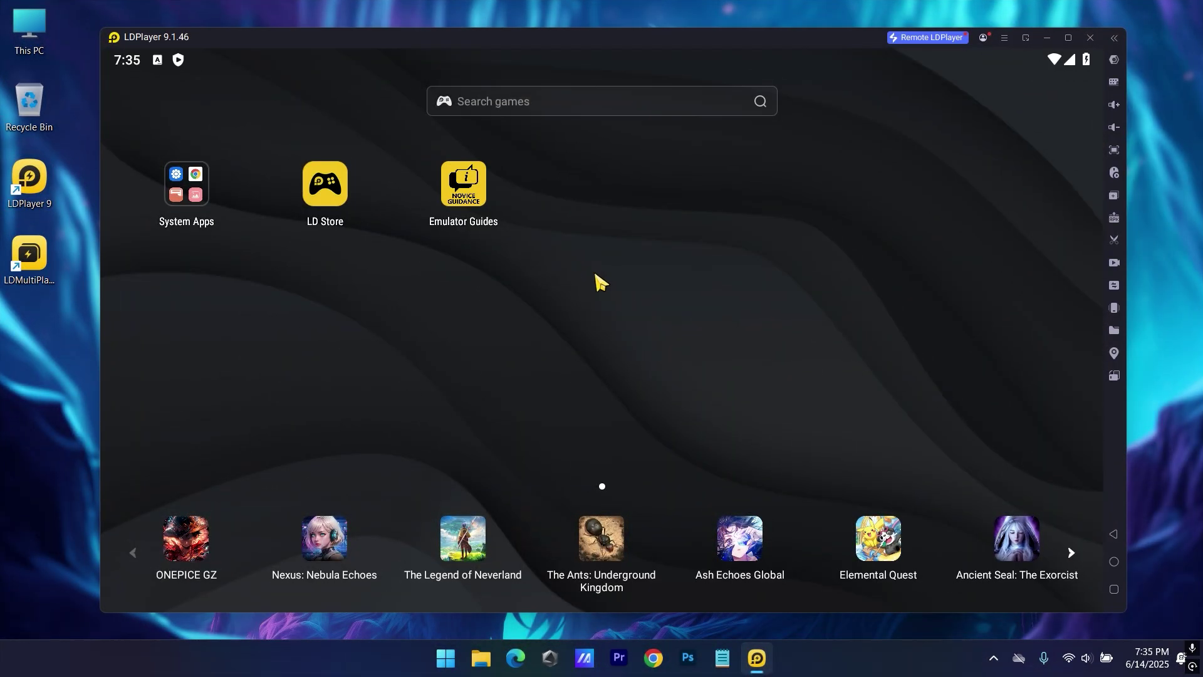
- Open the Play Store from the emulator's System Apps folder and start the Google account sign-in
{"action": "left_click", "coordinate": [198, 203]}
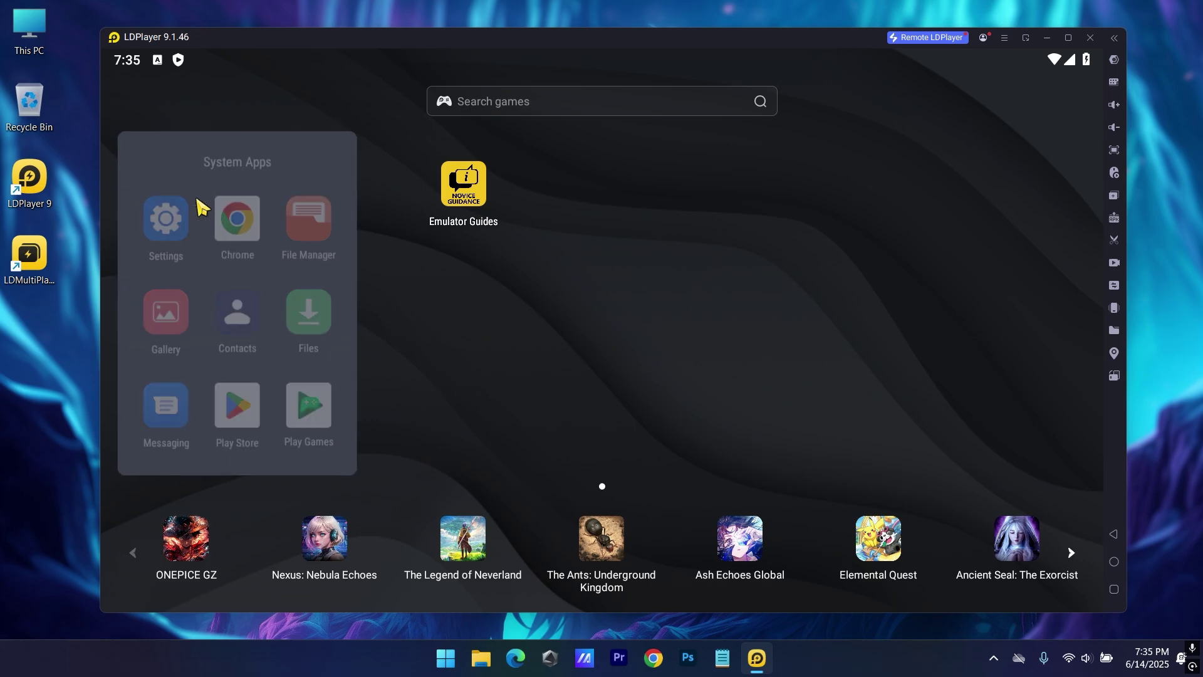
{"action": "left_click", "coordinate": [238, 424]}
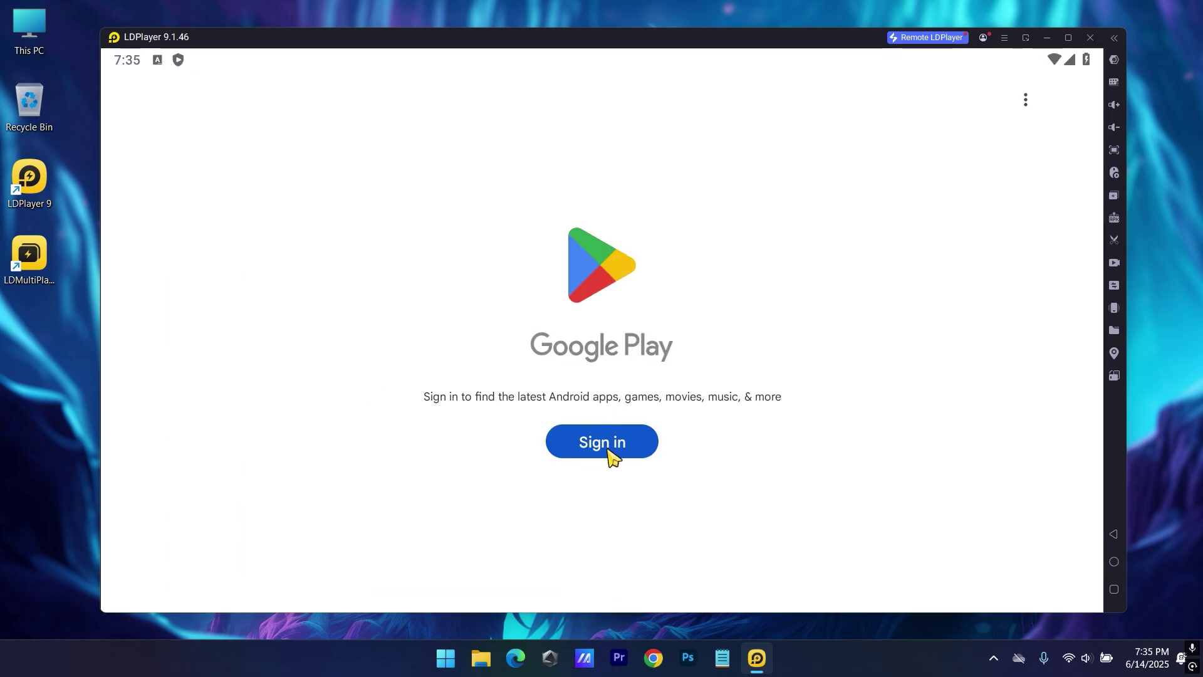
{"action": "left_click", "coordinate": [606, 449]}
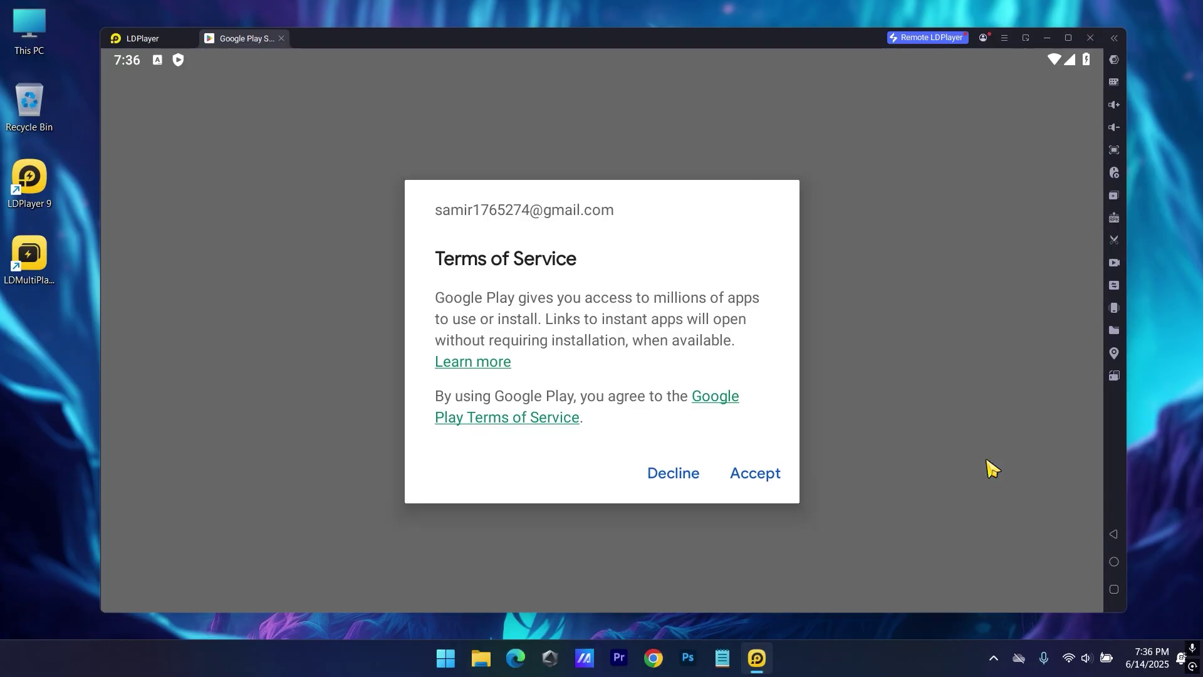
- Search the Play Store for "brawl stars" and install the Brawl Stars game by Supercell
{"action": "left_click", "coordinate": [190, 201]}
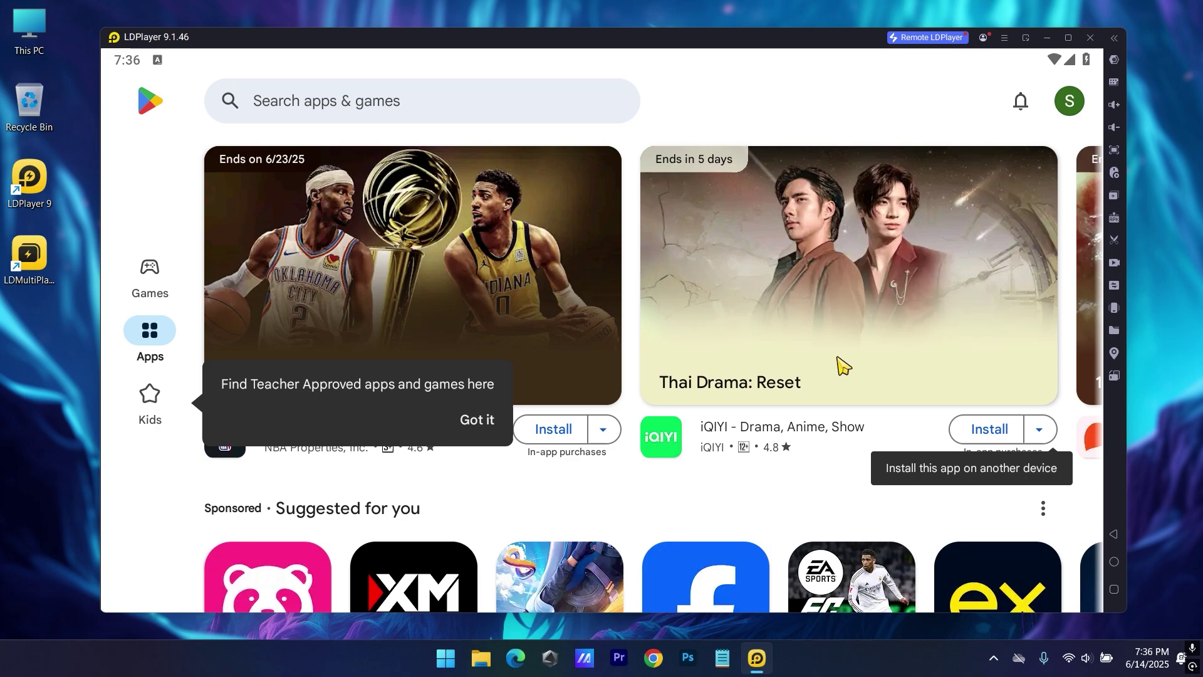
{"action": "left_click", "coordinate": [477, 420]}
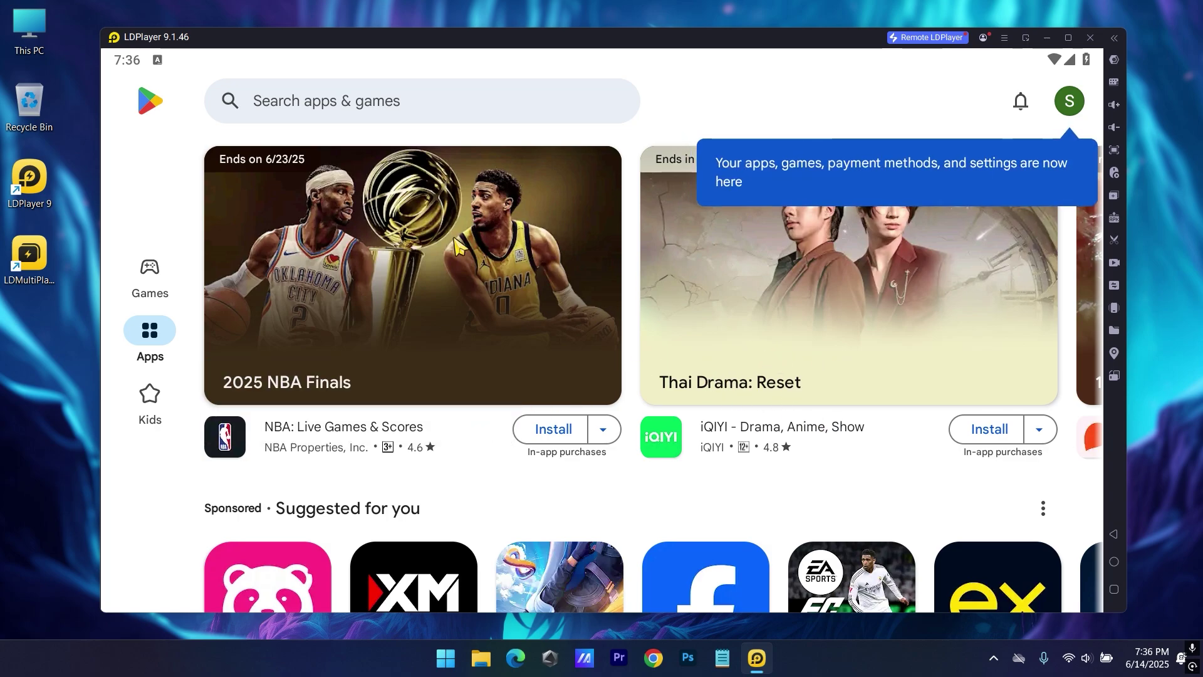
{"action": "left_click", "coordinate": [380, 107]}
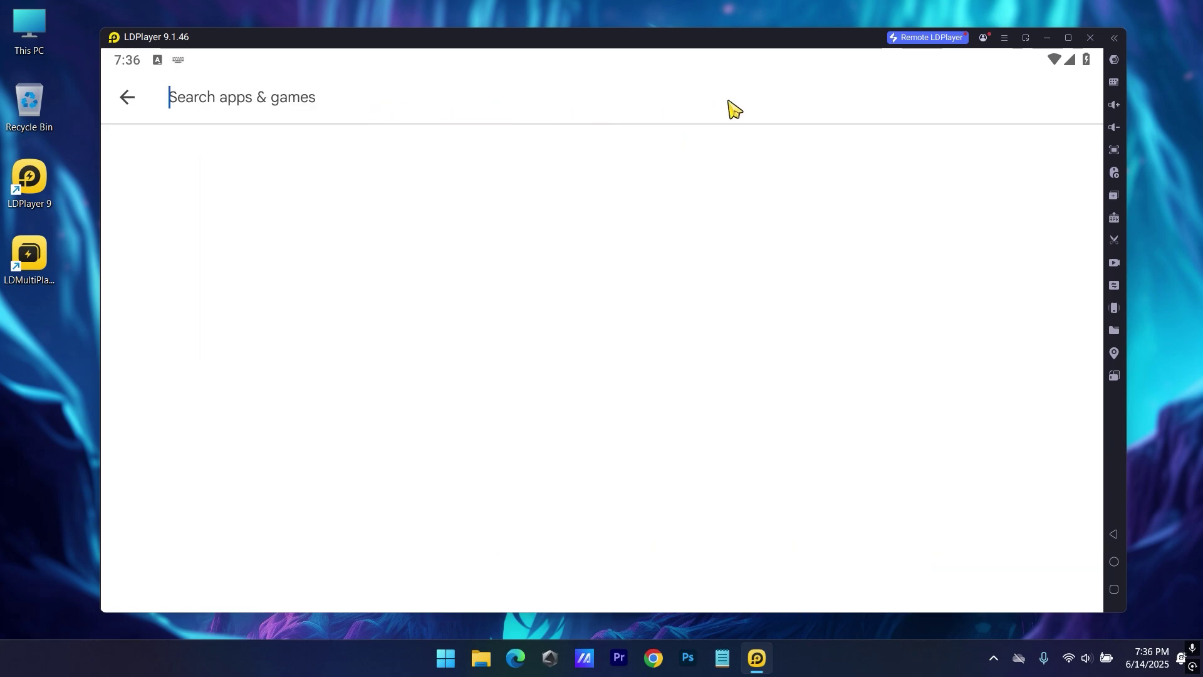
{"action": "type", "text": "brawl stars"}
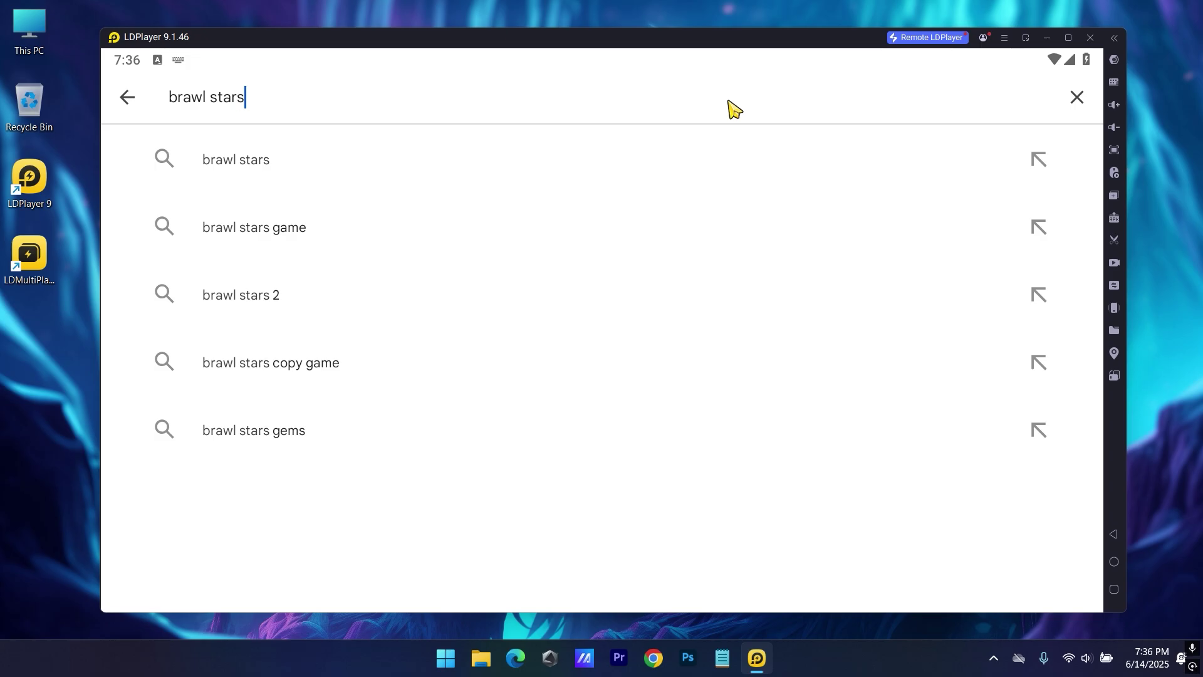
{"action": "left_click", "coordinate": [291, 165]}
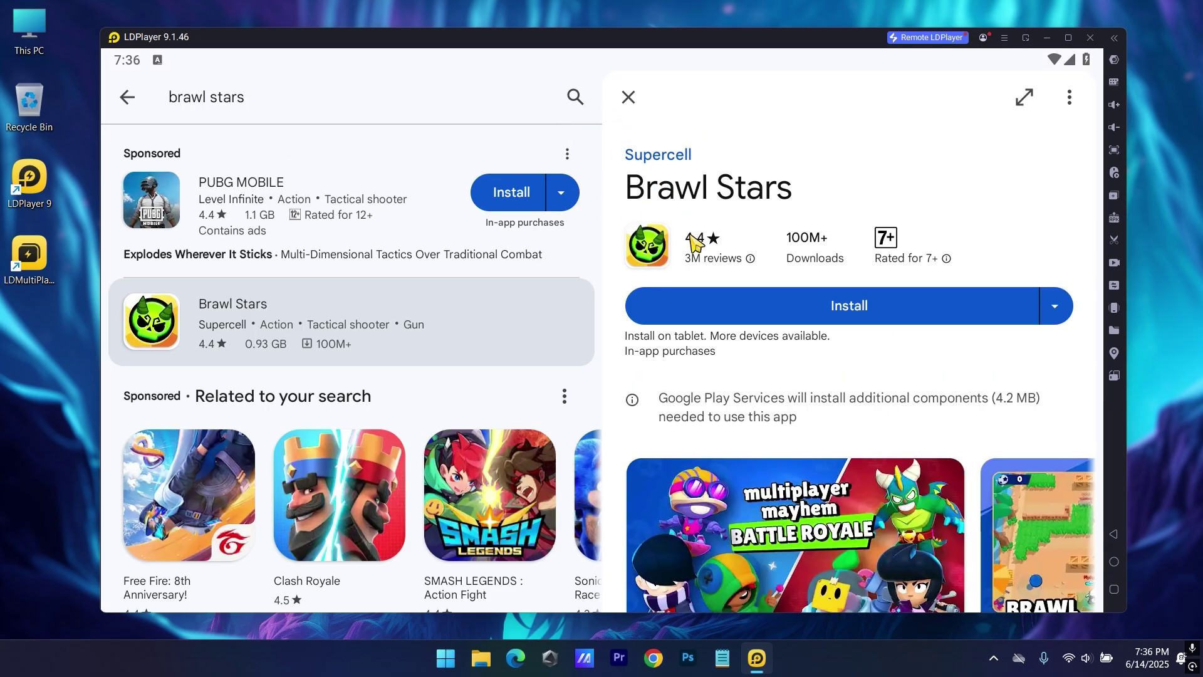
{"action": "left_click", "coordinate": [842, 320]}
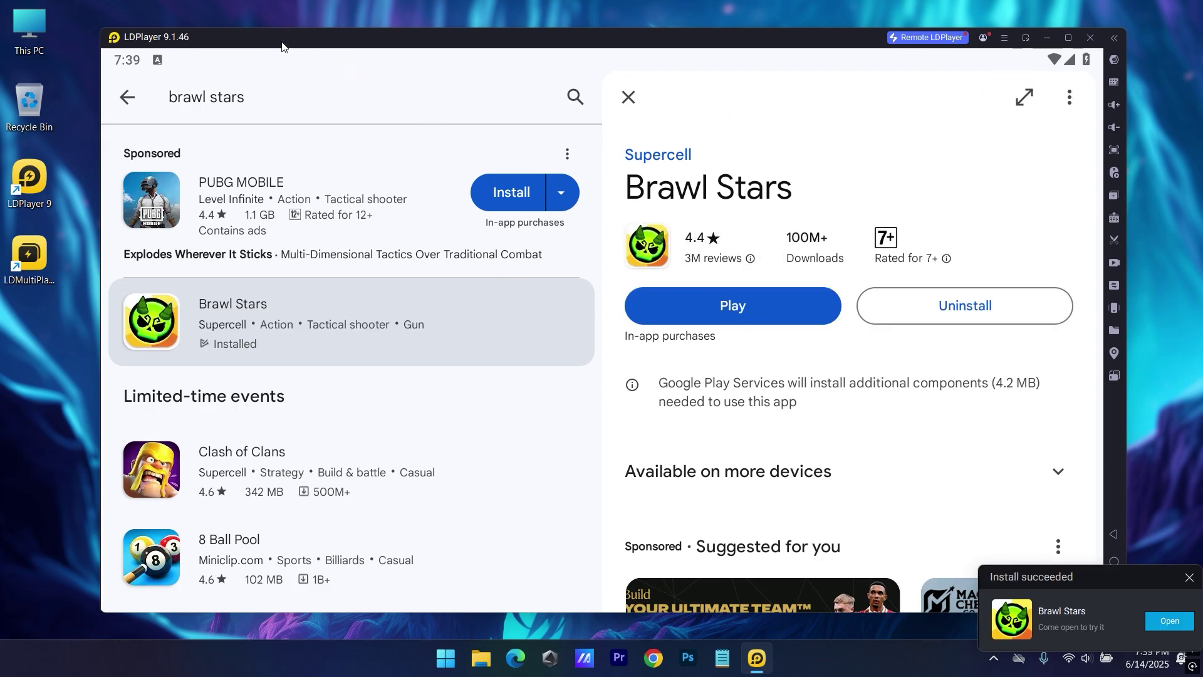
- Create the Google Play Games profile with a gamer name for Brawl Stars
{"action": "key", "text": "Home"}
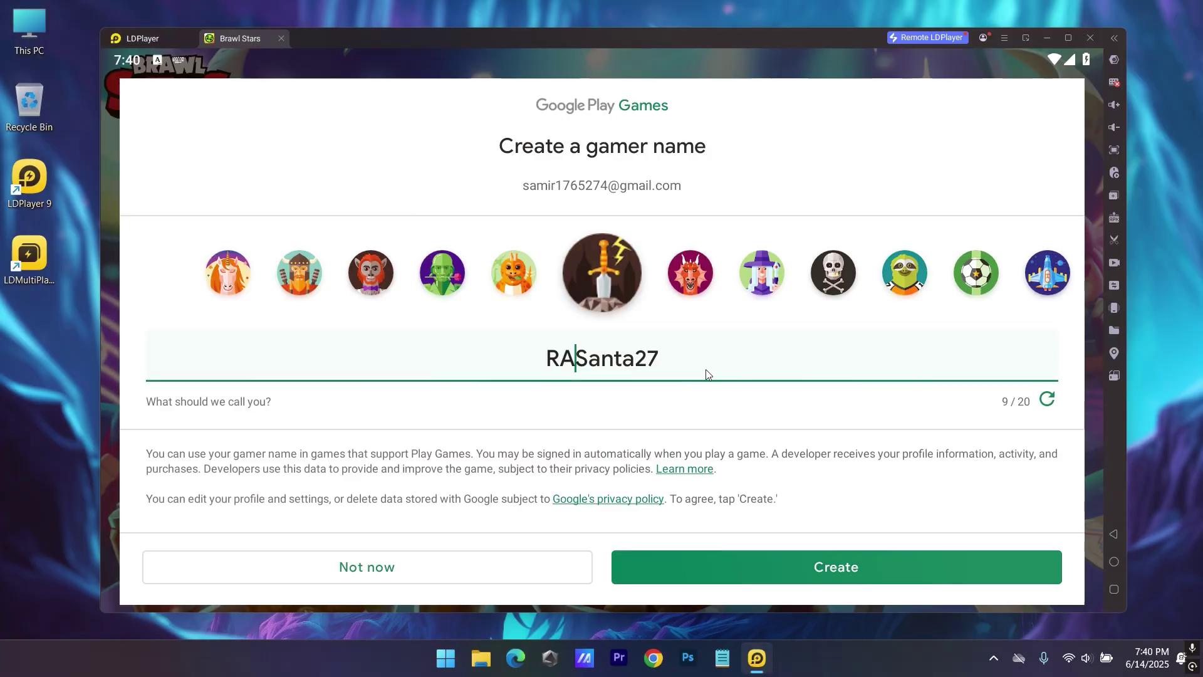
{"action": "left_click", "coordinate": [703, 371]}
{"action": "left_click", "coordinate": [817, 565]}
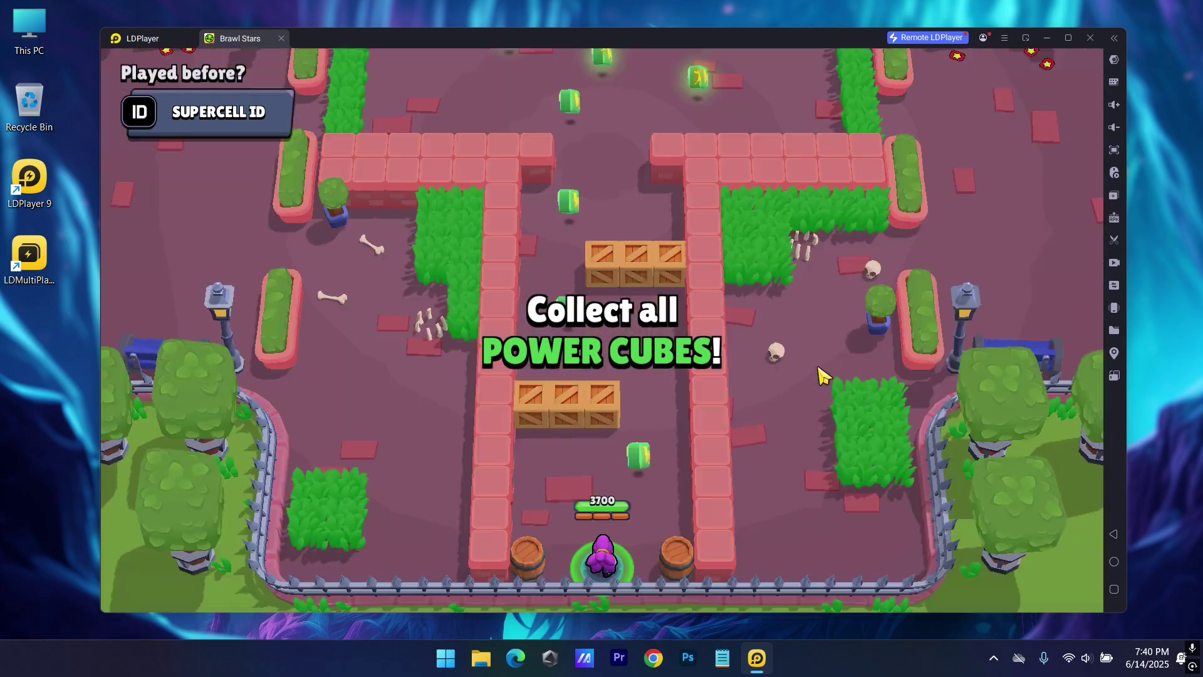
- Collect all the power cubes in the Brawl Stars tutorial and fire an aimed attack
{"action": "key", "text": "w"}
{"action": "key", "text": "a"}
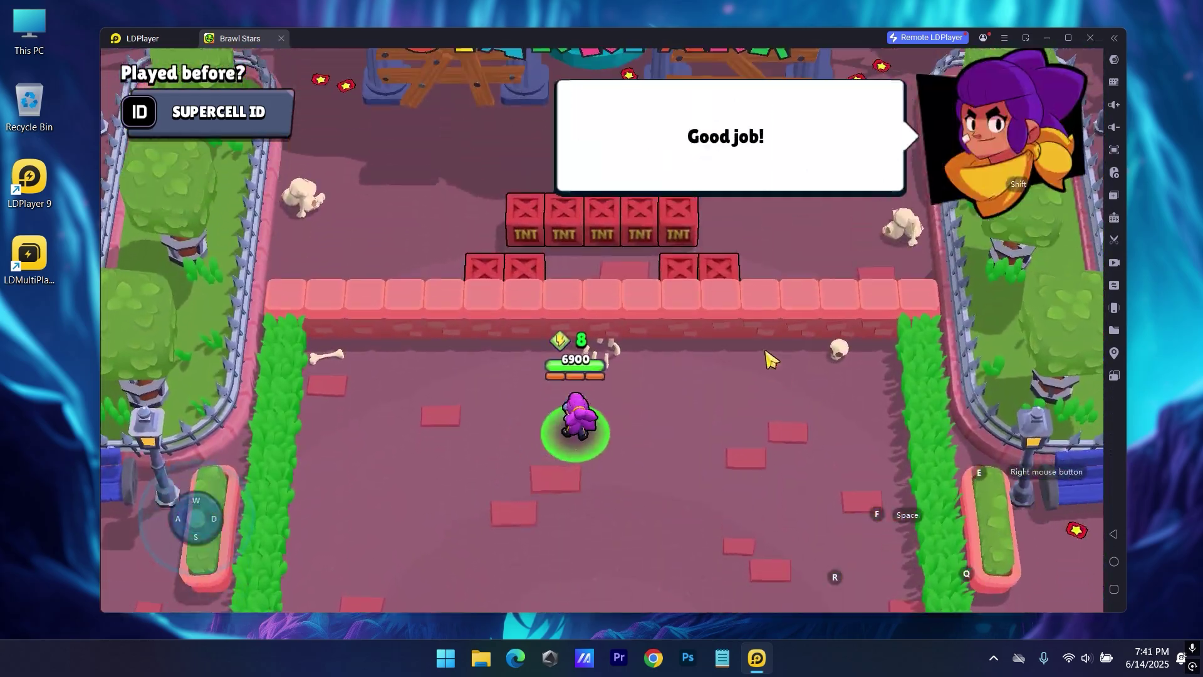
{"action": "key", "text": "s"}
{"action": "left_click_drag", "start_coordinate": [989, 458], "coordinate": [1149, 382]}
- Move the brawler, fire an attack, and shoot an aimed Super at the boss behind the wall
{"action": "key", "text": "w"}
{"action": "key", "text": "a"}
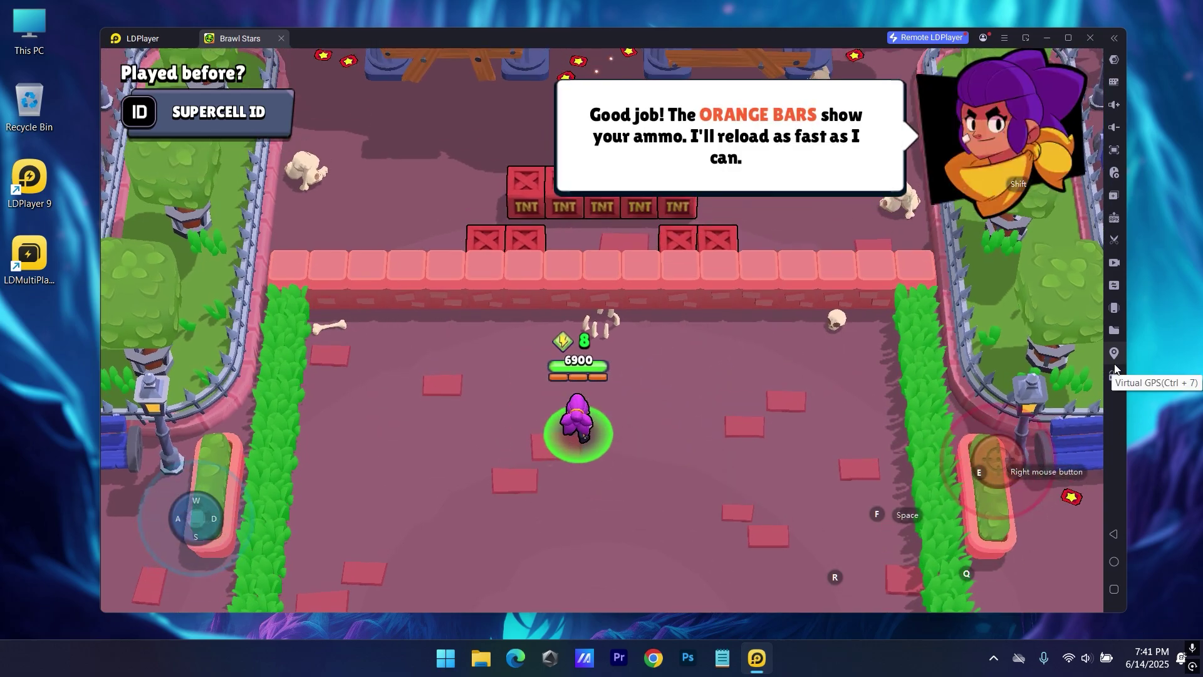
{"action": "key", "text": "d"}
{"action": "left_click", "coordinate": [994, 463]}
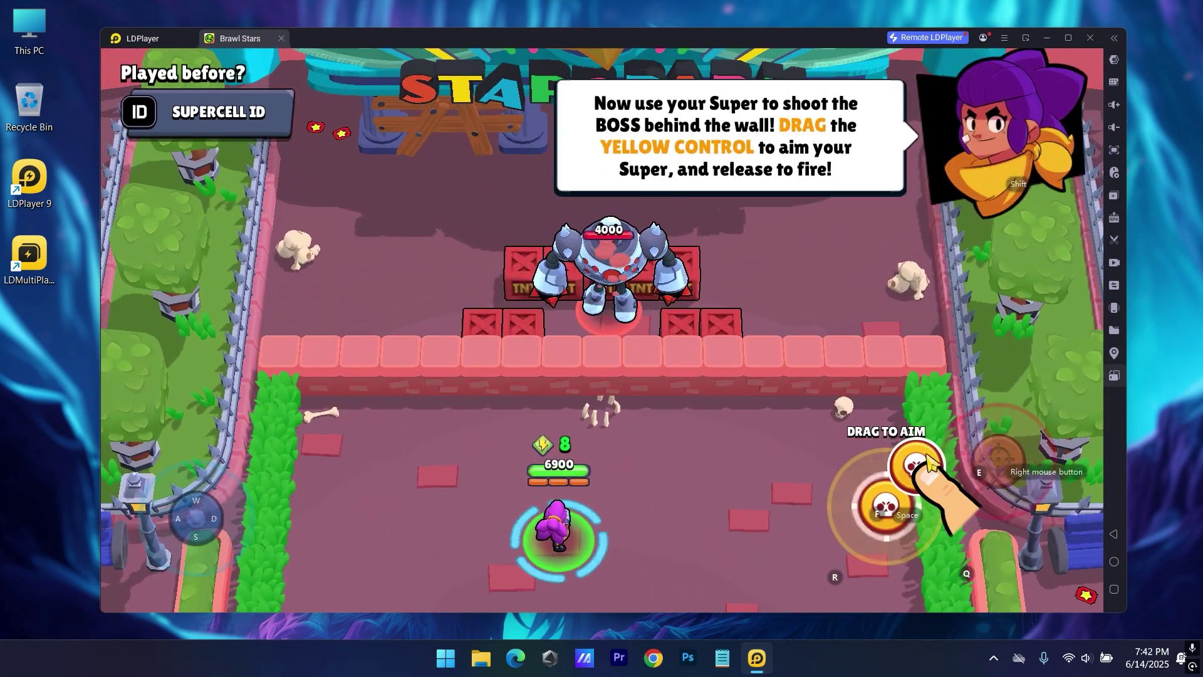
{"action": "left_click_drag", "start_coordinate": [890, 505], "coordinate": [915, 417]}
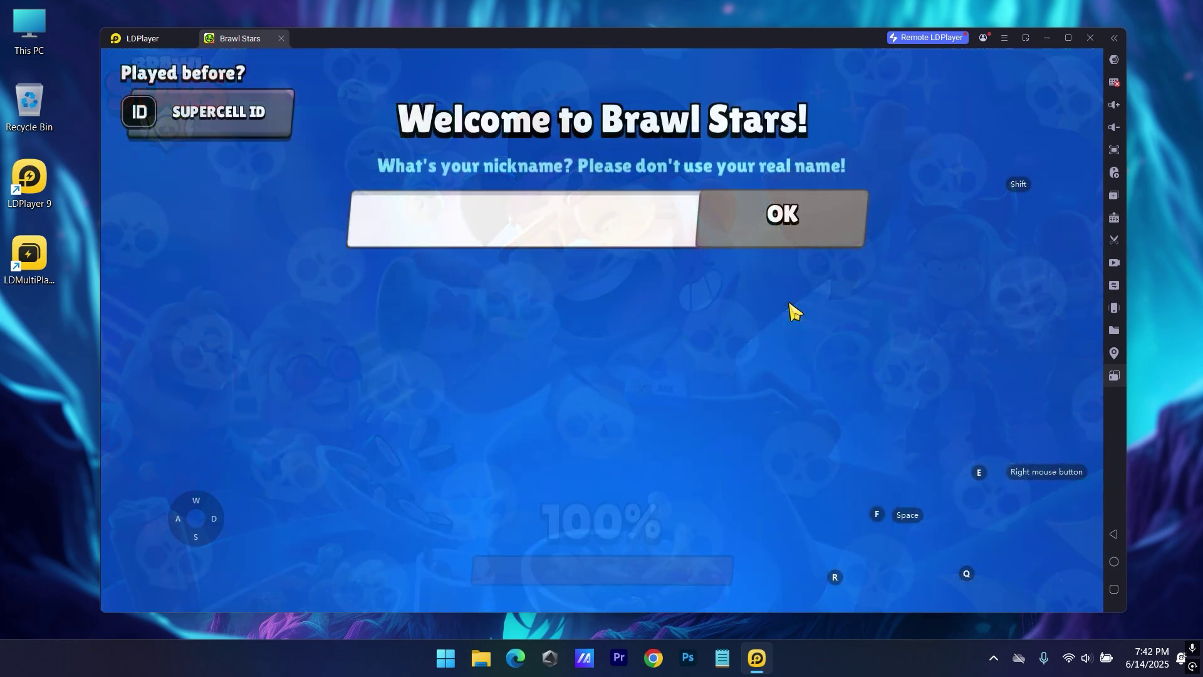
- Set the player nickname to Rex, choose an age on the slider, and confirm it
{"action": "type", "text": "R"}
{"action": "left_click", "coordinate": [783, 216]}
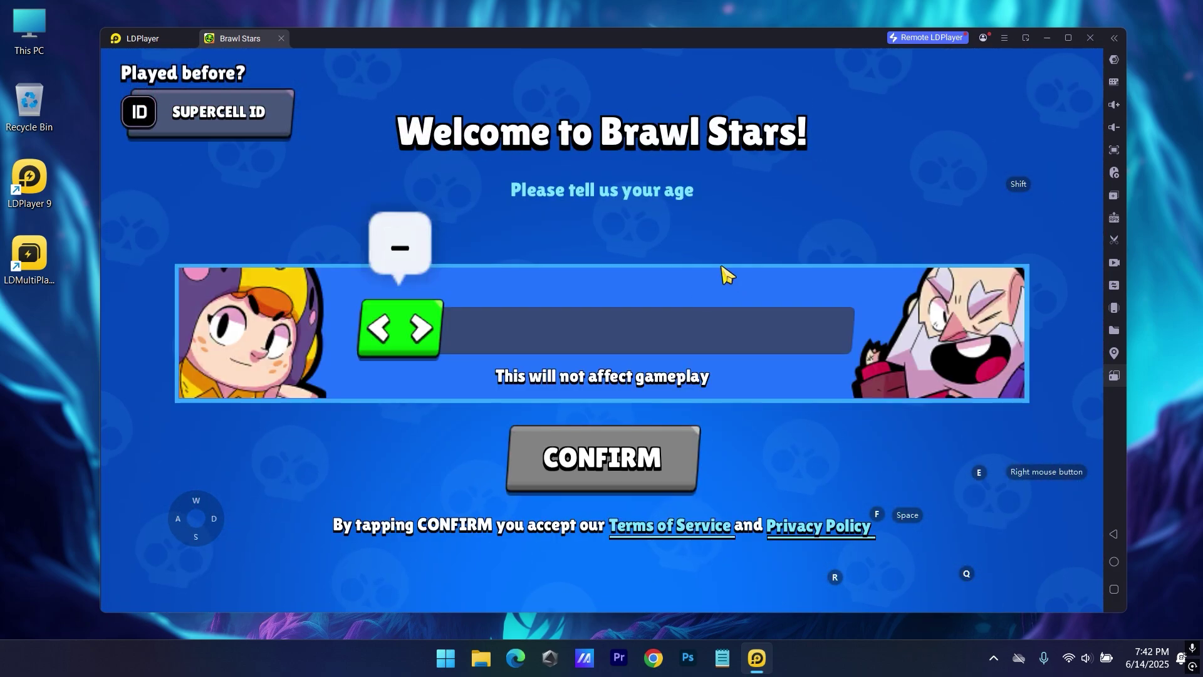
{"action": "left_click_drag", "start_coordinate": [632, 329], "coordinate": [510, 331]}
{"action": "left_click", "coordinate": [551, 448]}
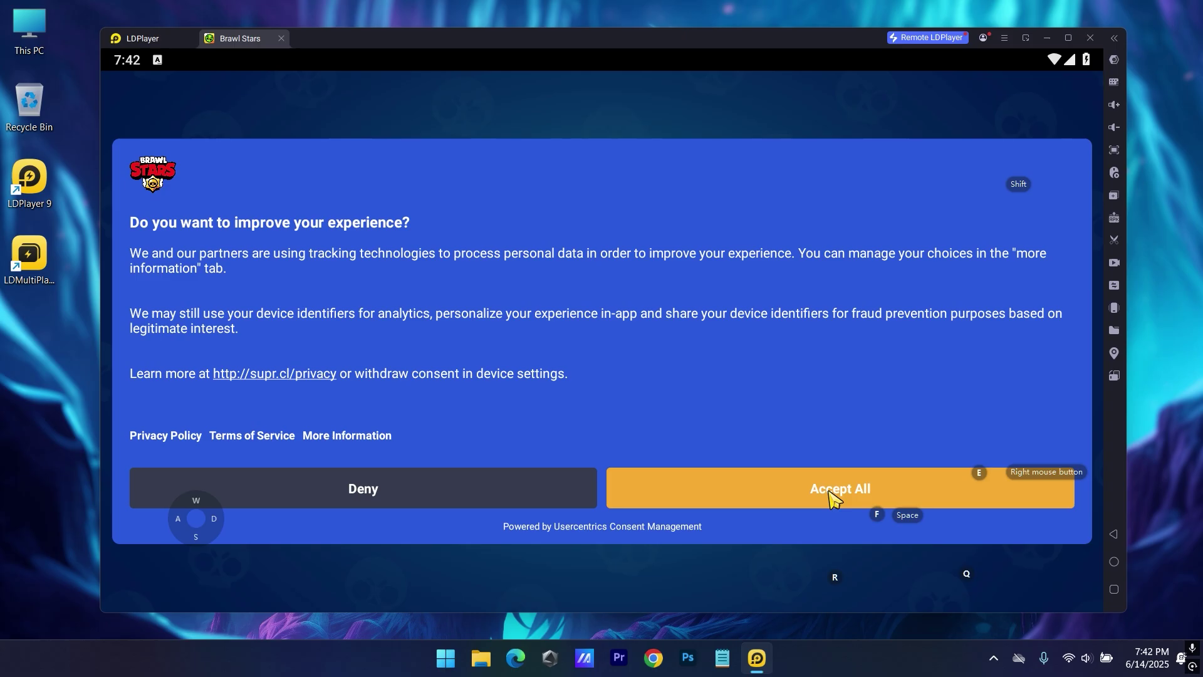
- Deny the tracking consent for Brawl Stars
{"action": "left_click", "coordinate": [376, 487]}
{"action": "left_click", "coordinate": [545, 489]}
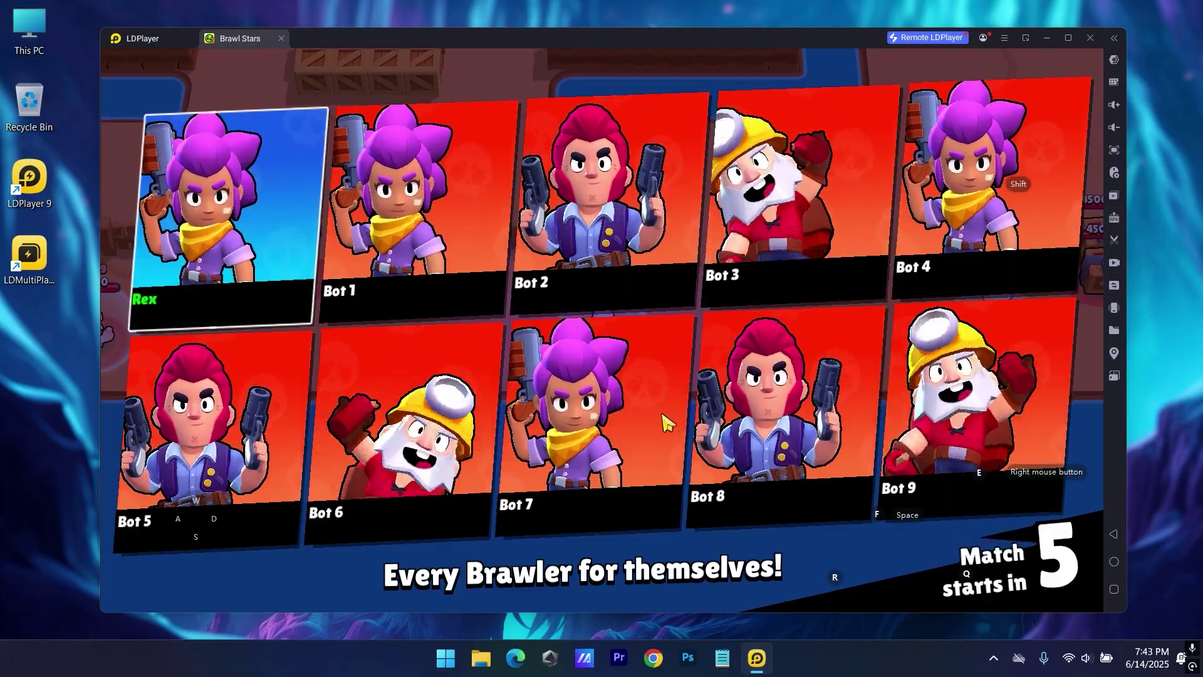
- Move the brawler from its starting spot past the first crate and up through the Showdown arena
{"action": "key", "text": "a"}
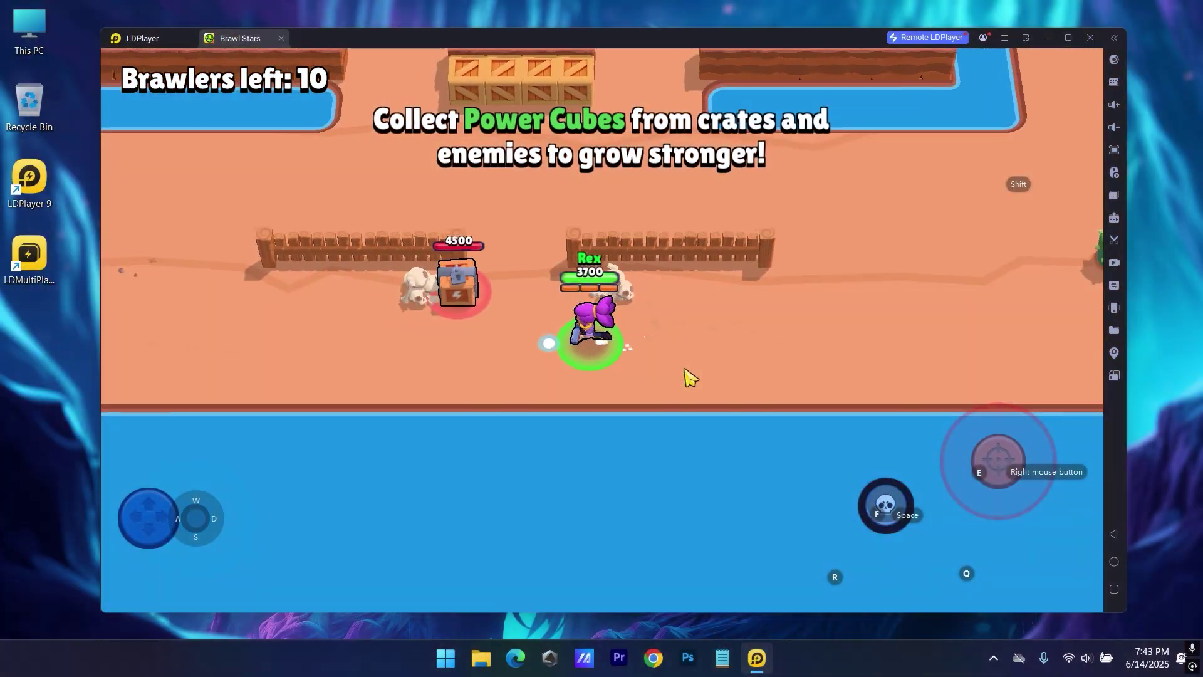
{"action": "key", "text": "w"}
{"action": "key", "text": "a"}
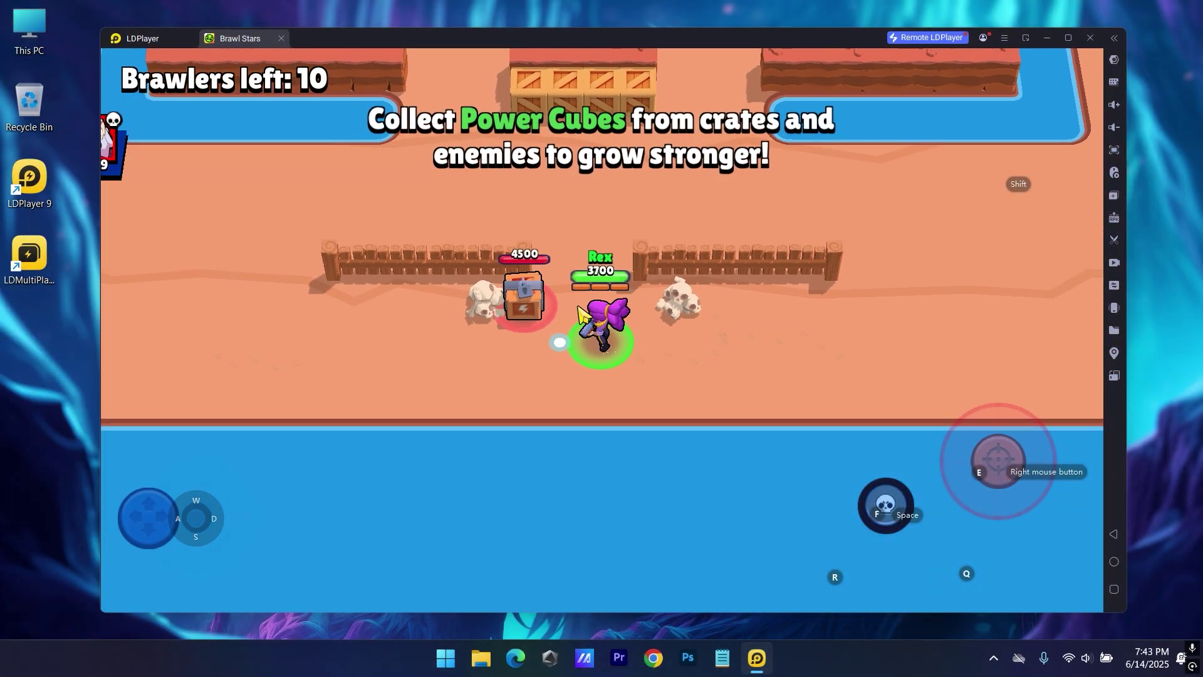
{"action": "key", "text": "w"}
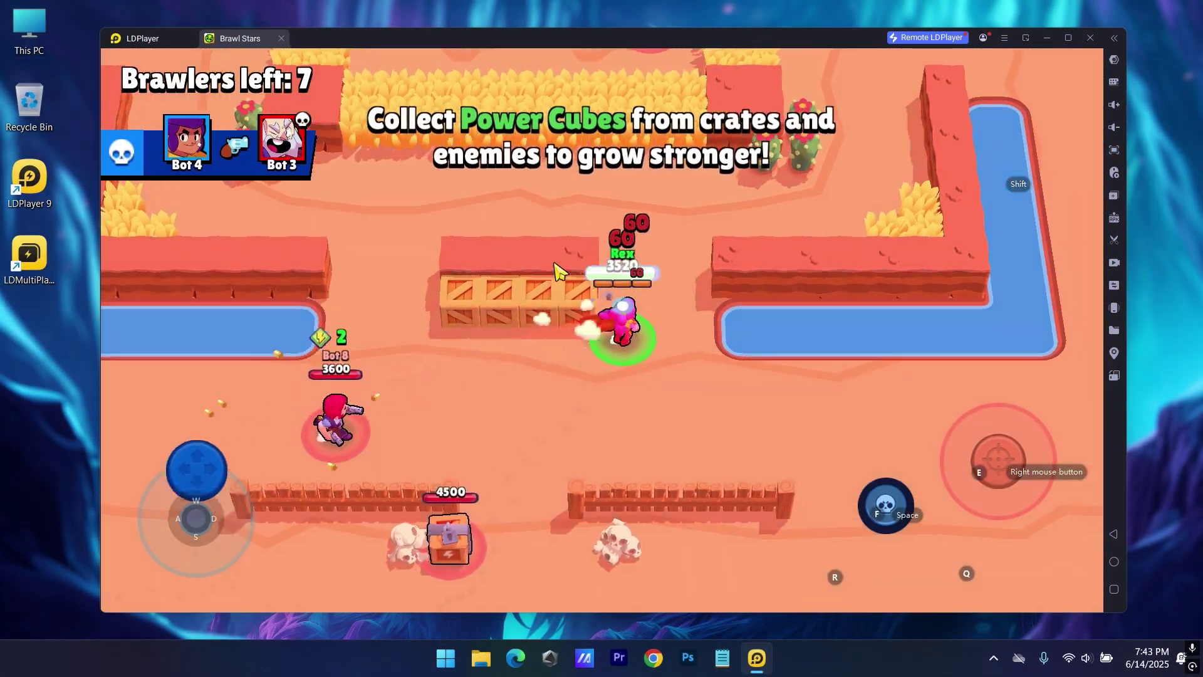
{"action": "key", "text": "a"}
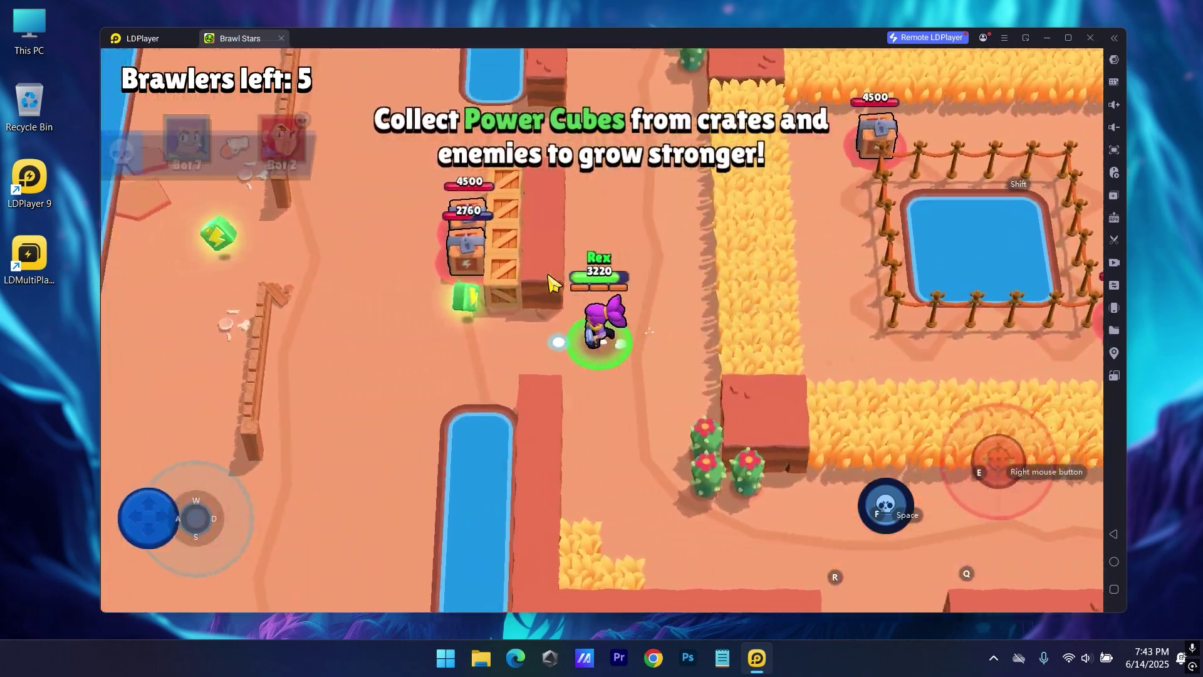
- Collect power cubes around the wooden crates and fire aimed attacks
{"action": "key", "text": "w"}
{"action": "key", "text": "d"}
{"action": "left_click_drag", "start_coordinate": [1016, 449], "coordinate": [1141, 448]}
{"action": "key", "text": "d"}
{"action": "left_click_drag", "start_coordinate": [1065, 458], "coordinate": [1137, 507]}
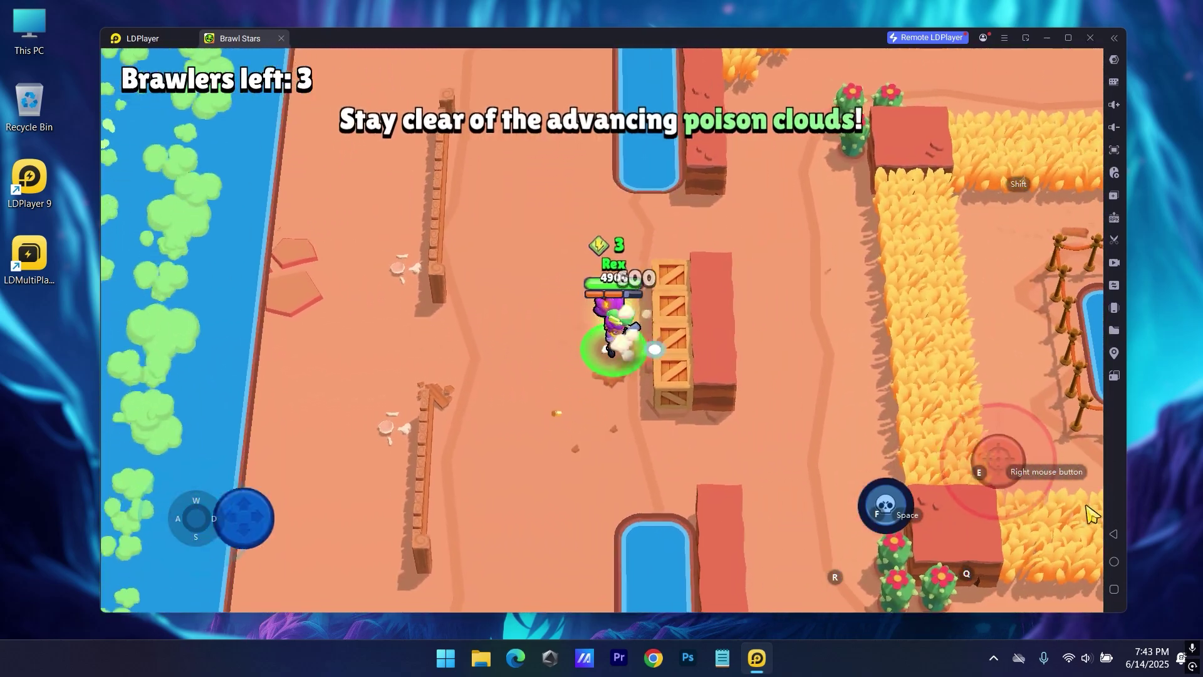
- Move the brawler away from the poison clouds toward the fenced pond and defeat the last opponent, Bot 8
{"action": "key", "text": "w"}
{"action": "key", "text": "d"}
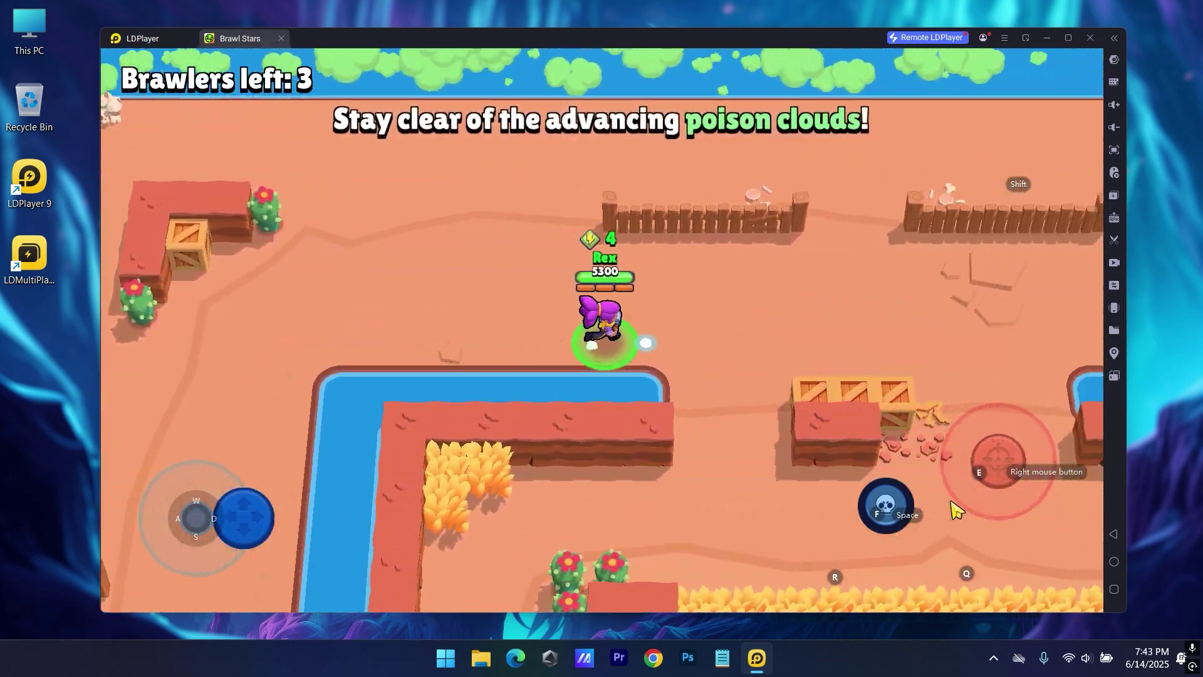
{"action": "key", "text": "s"}
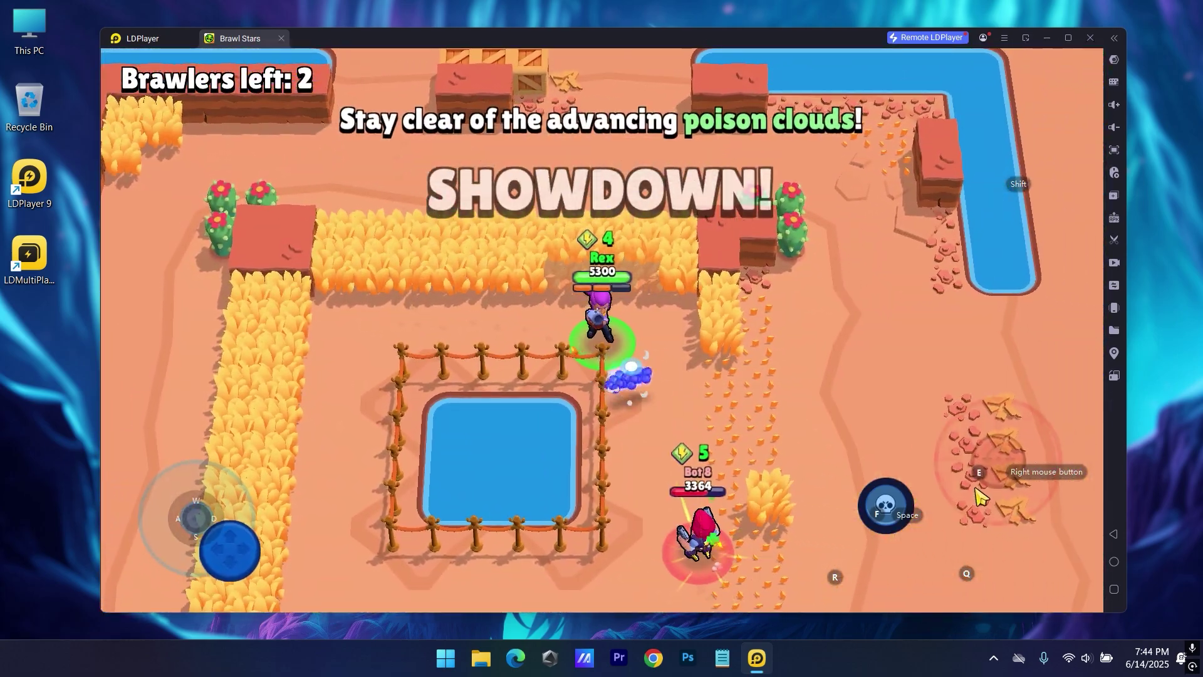
{"action": "key", "text": "d"}
{"action": "left_click", "coordinate": [994, 456]}
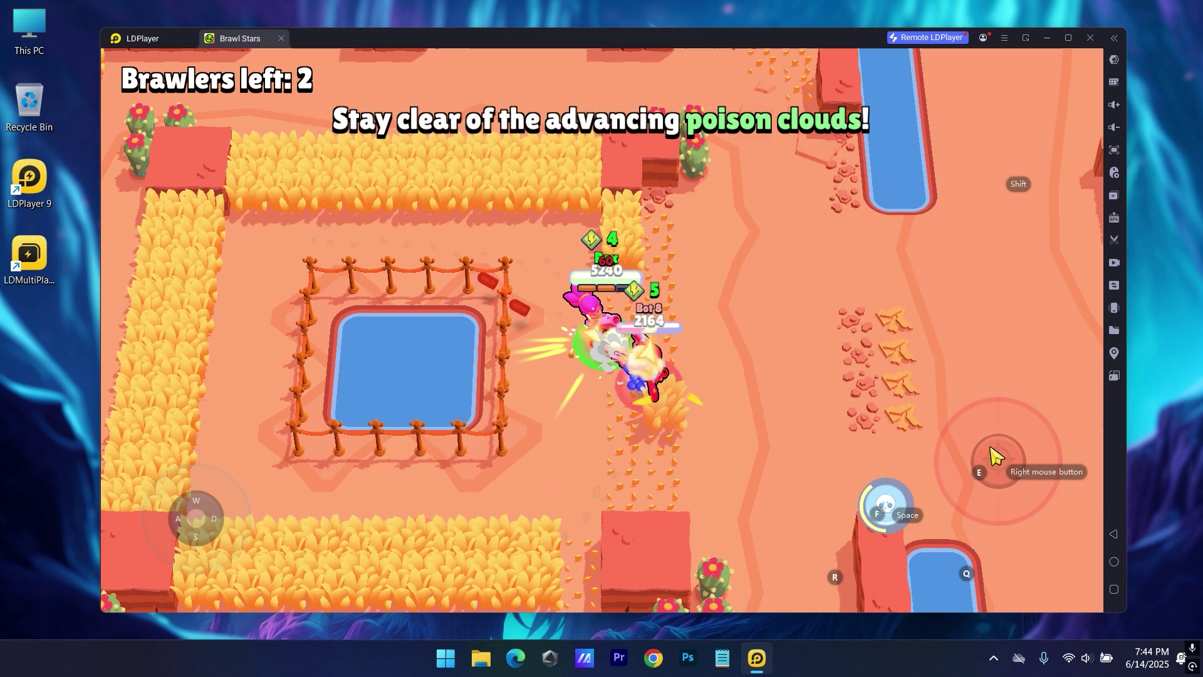
{"action": "left_click", "coordinate": [994, 457]}
{"action": "left_click", "coordinate": [995, 457]}
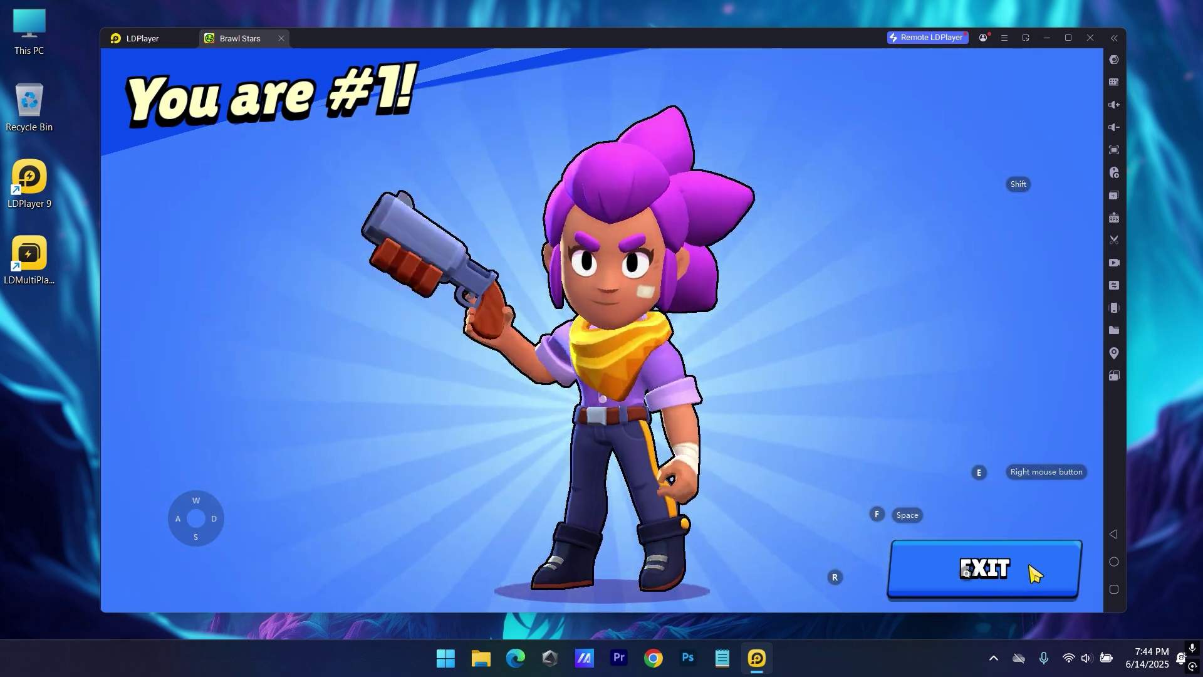
- Exit the match results, view the brawler collection from the lobby, and return to the lobby
{"action": "left_click", "coordinate": [1034, 570]}
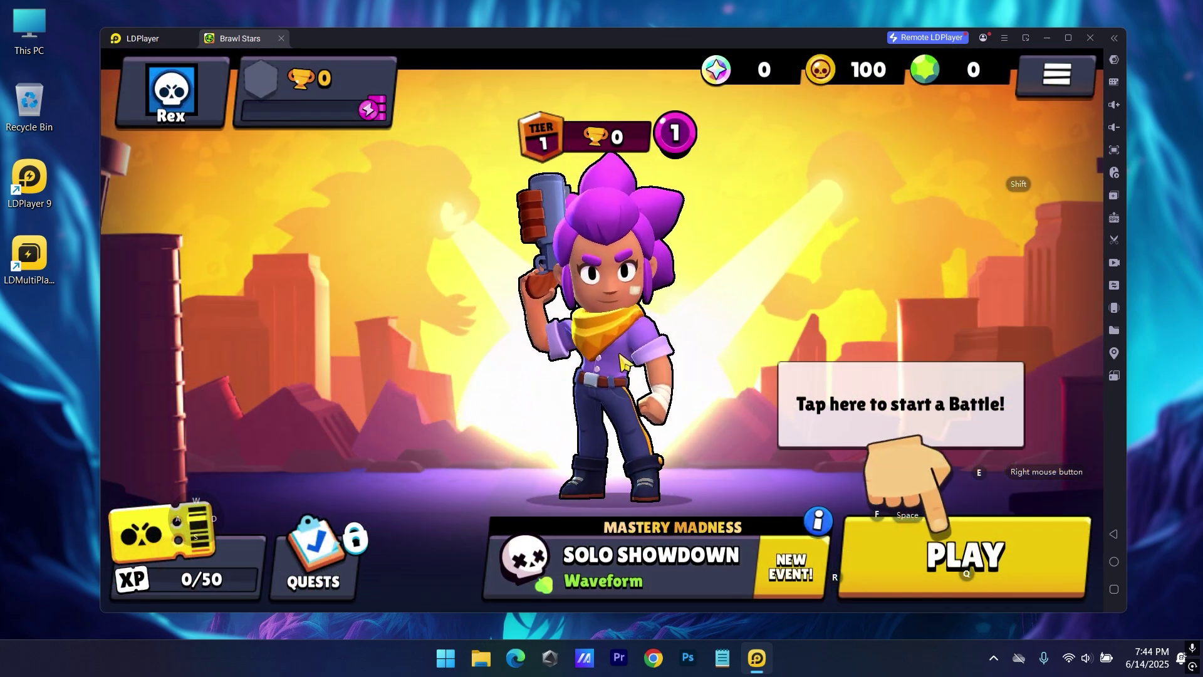
{"action": "left_click", "coordinate": [611, 337]}
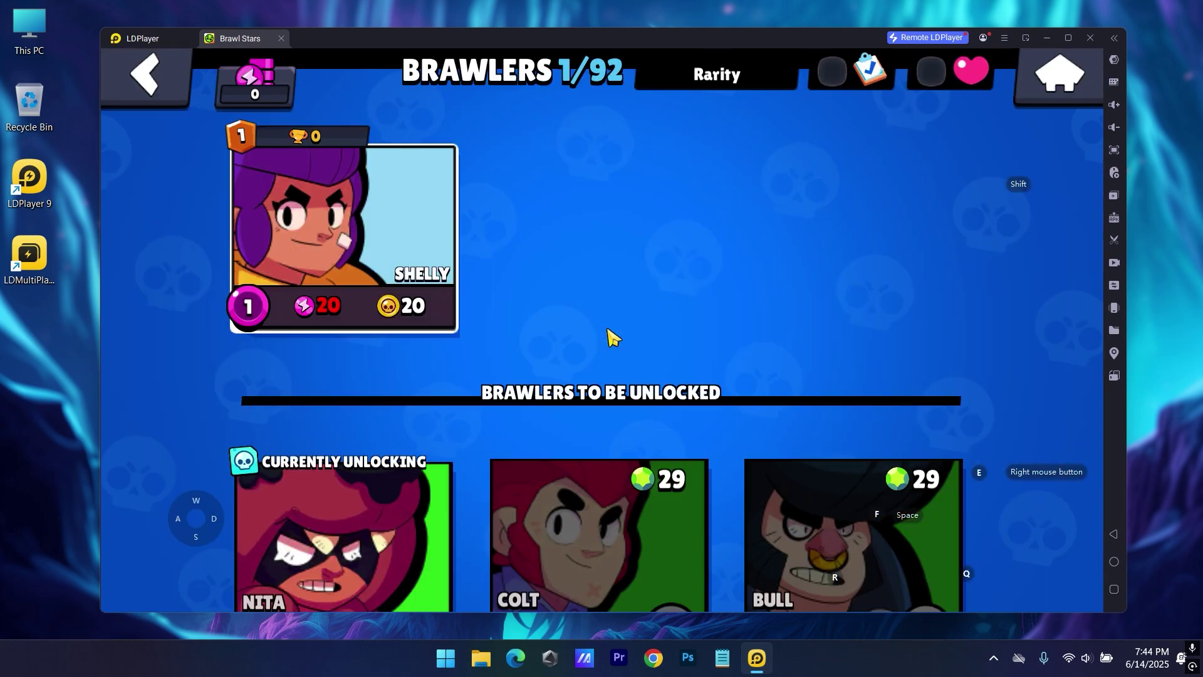
{"action": "left_click", "coordinate": [168, 94]}
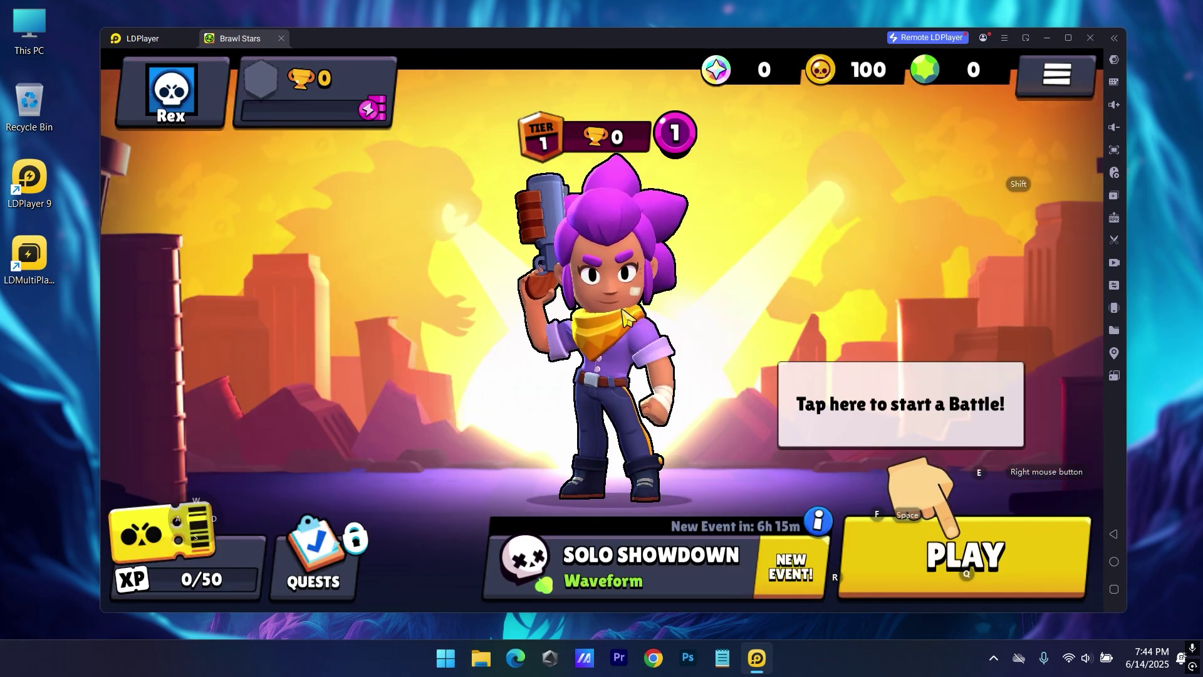
- Review the Brawl Stars game settings and return to the lobby
{"action": "left_click", "coordinate": [1054, 90]}
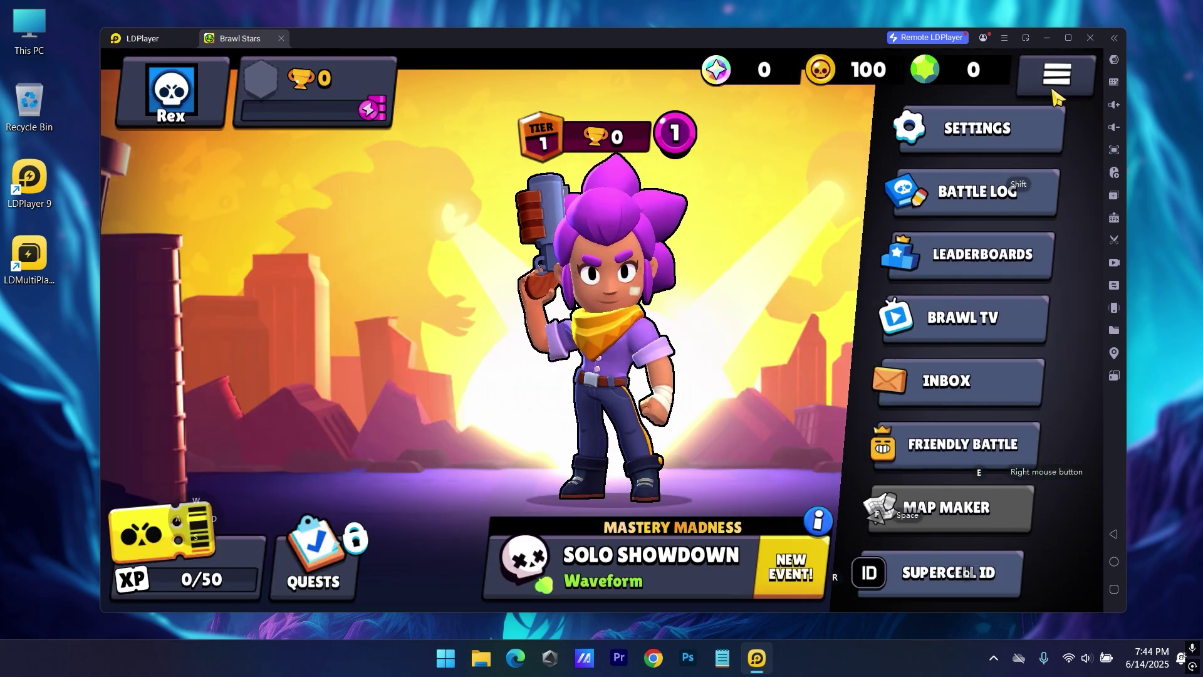
{"action": "left_click", "coordinate": [998, 142]}
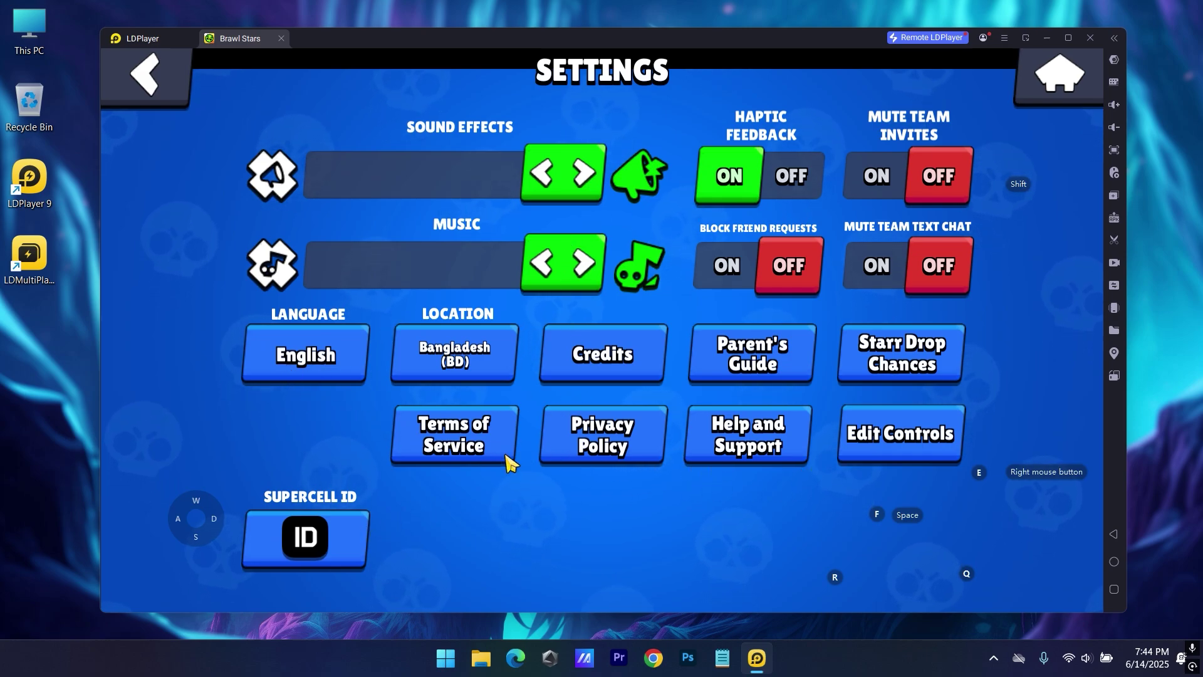
{"action": "left_click", "coordinate": [1054, 83]}
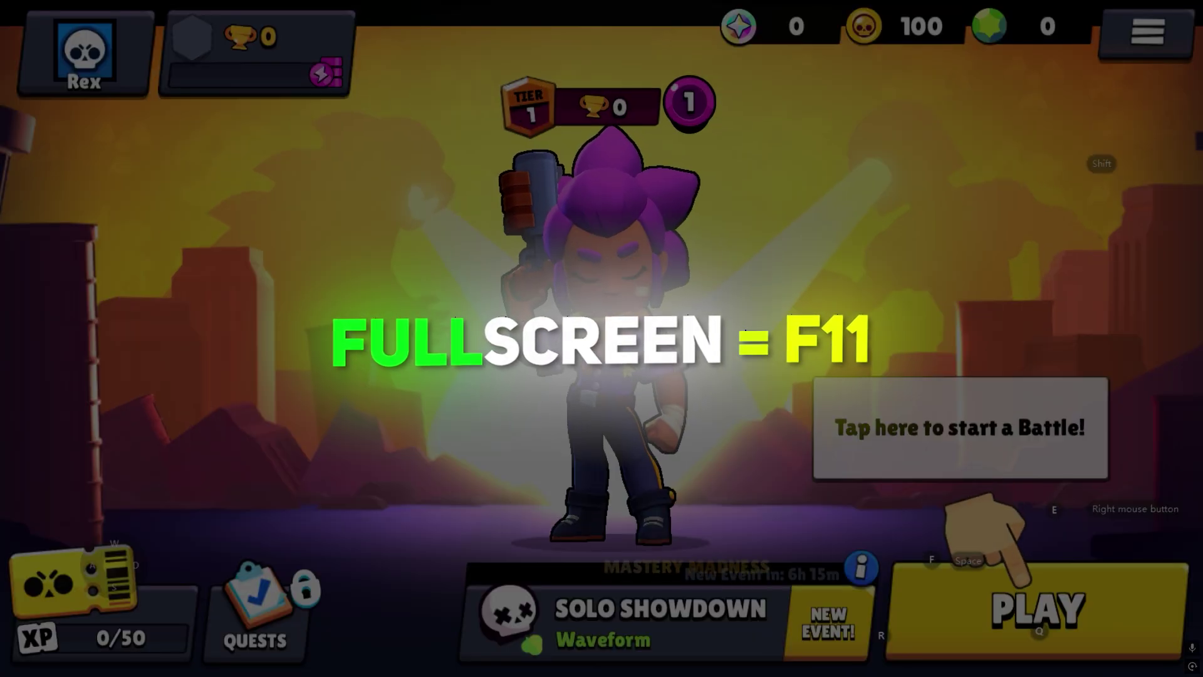
- Leave full-screen mode and select the 1920 x 1080 (DPI 280) tablet resolution in the emulator's display settings
{"action": "key", "text": "F11"}
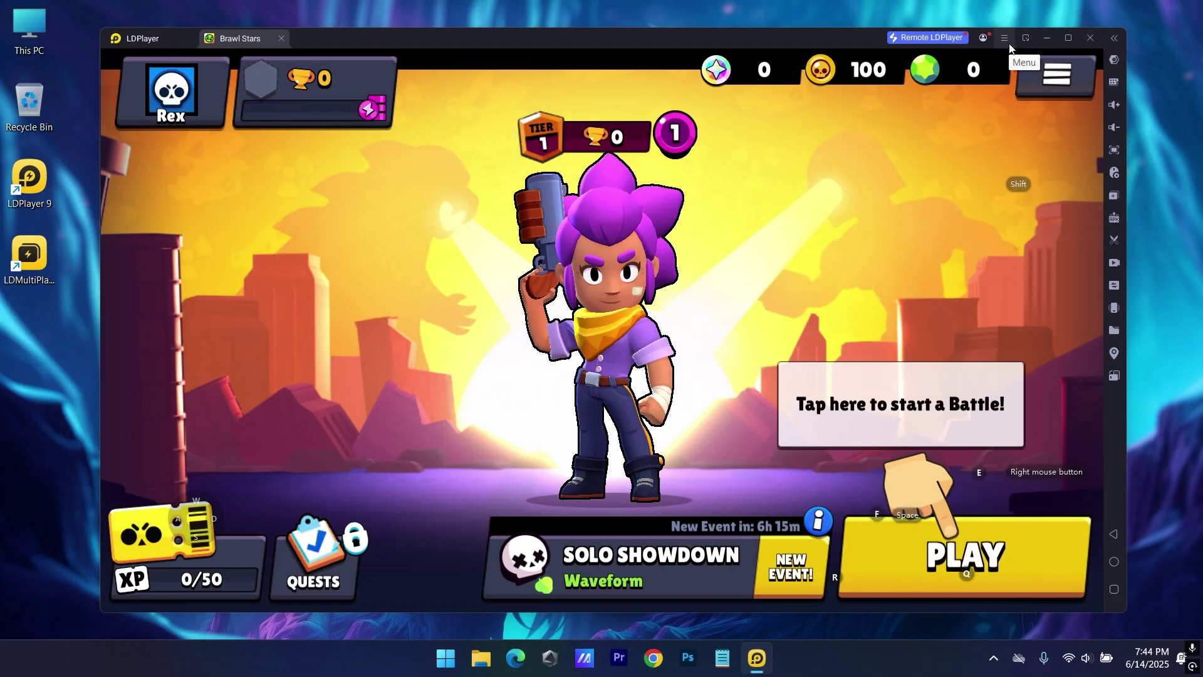
{"action": "left_click", "coordinate": [1009, 44]}
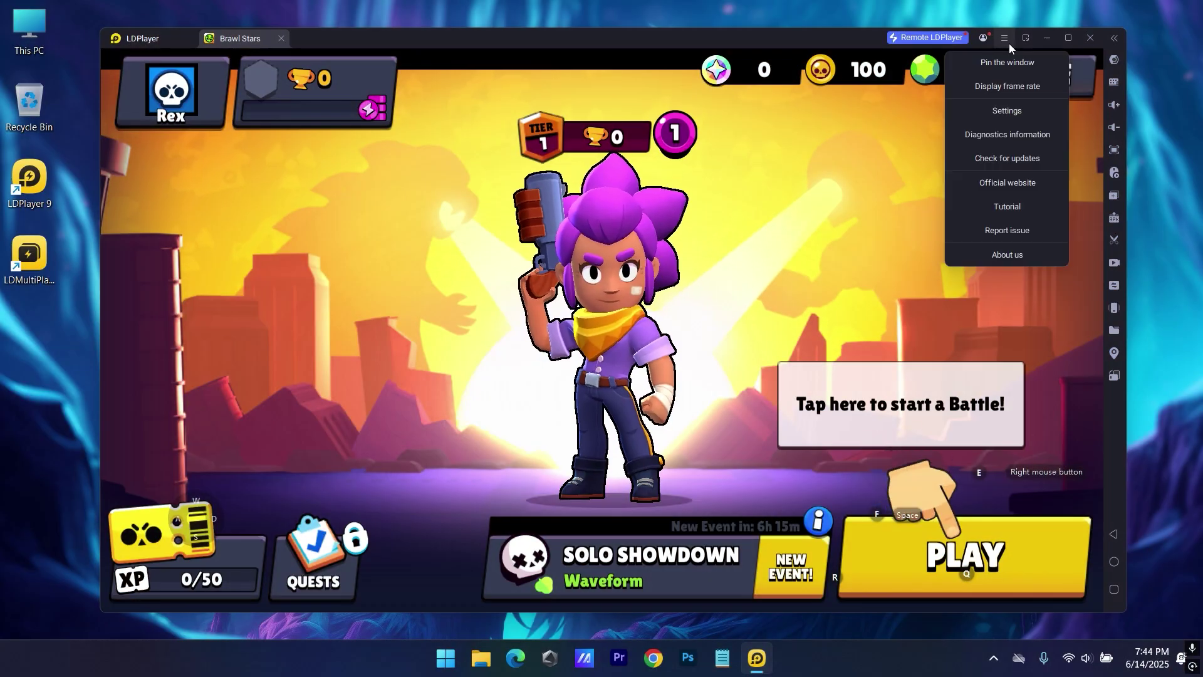
{"action": "left_click", "coordinate": [1011, 112]}
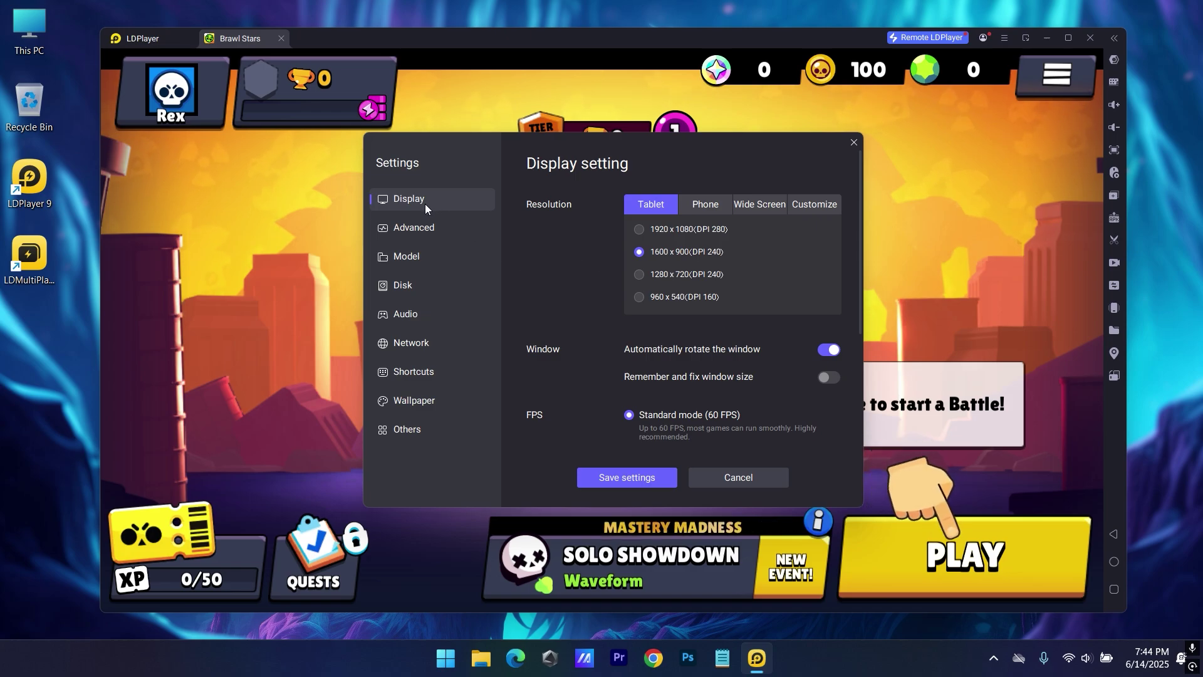
{"action": "left_click", "coordinate": [646, 230]}
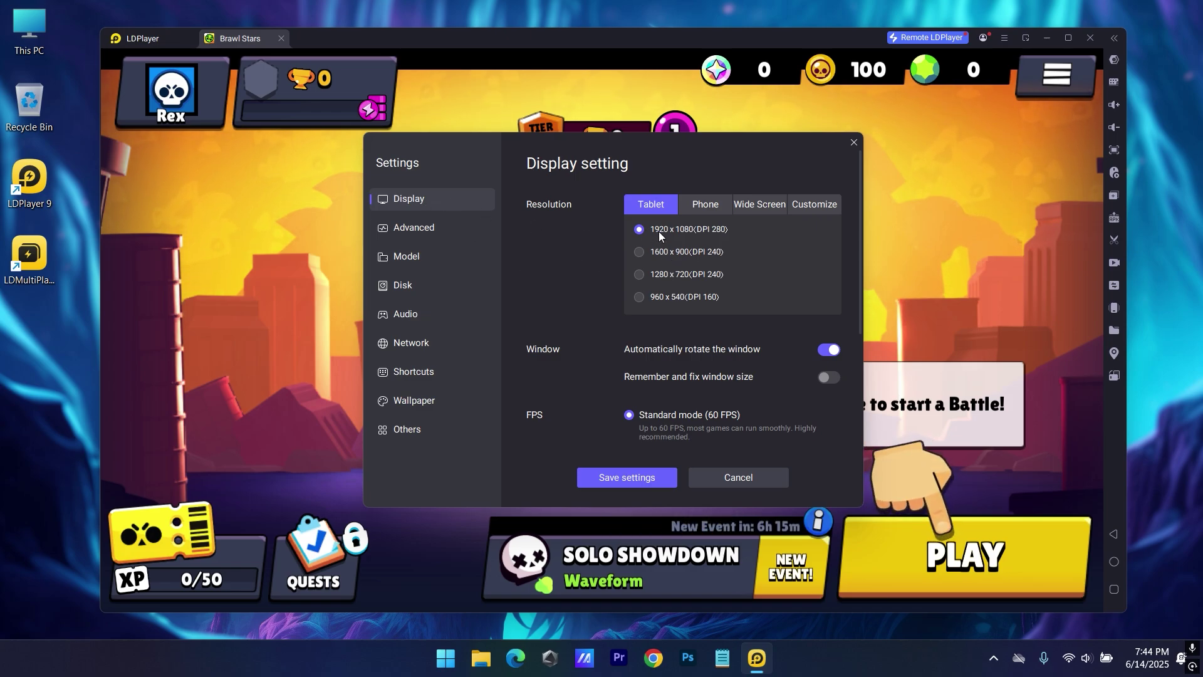
- Look through the Wide Screen, Phone and Customize resolution options and return to the Tablet ones
{"action": "left_click", "coordinate": [755, 208]}
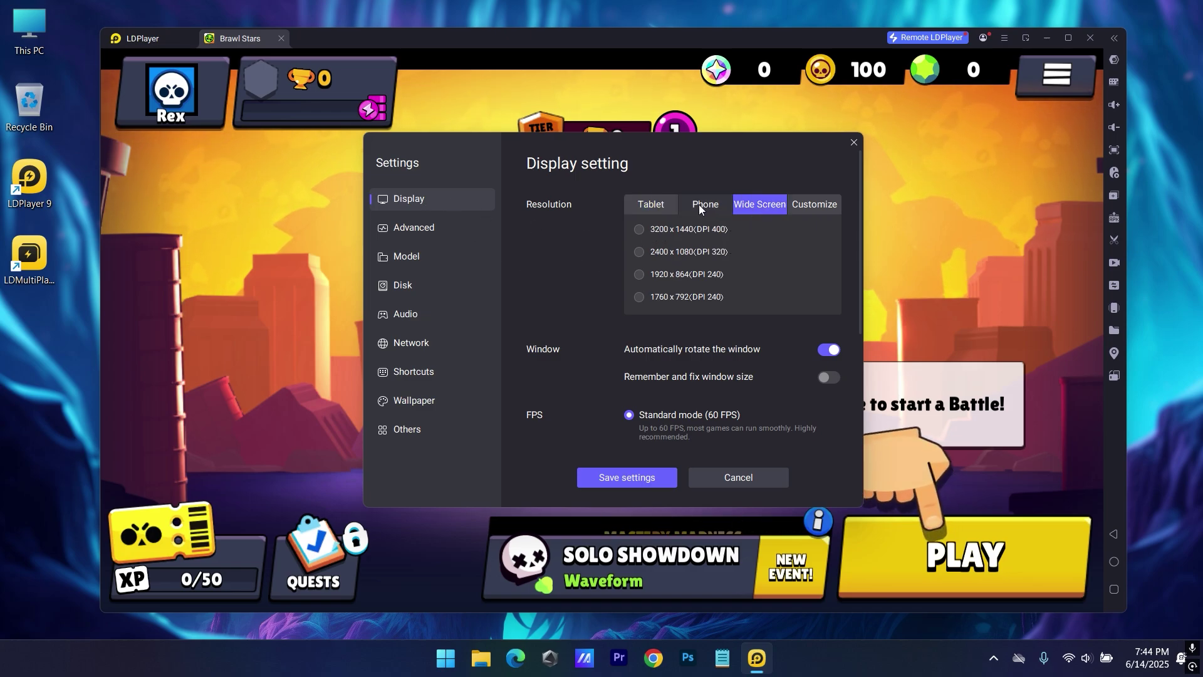
{"action": "left_click", "coordinate": [699, 206]}
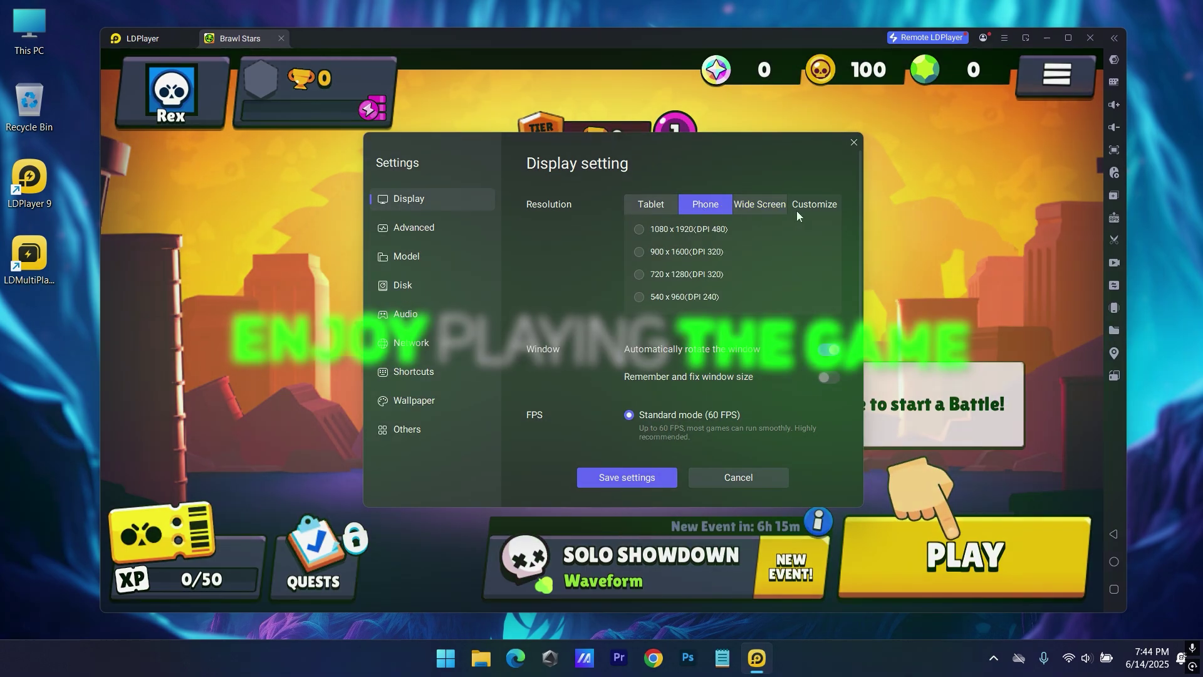
{"action": "left_click", "coordinate": [806, 209]}
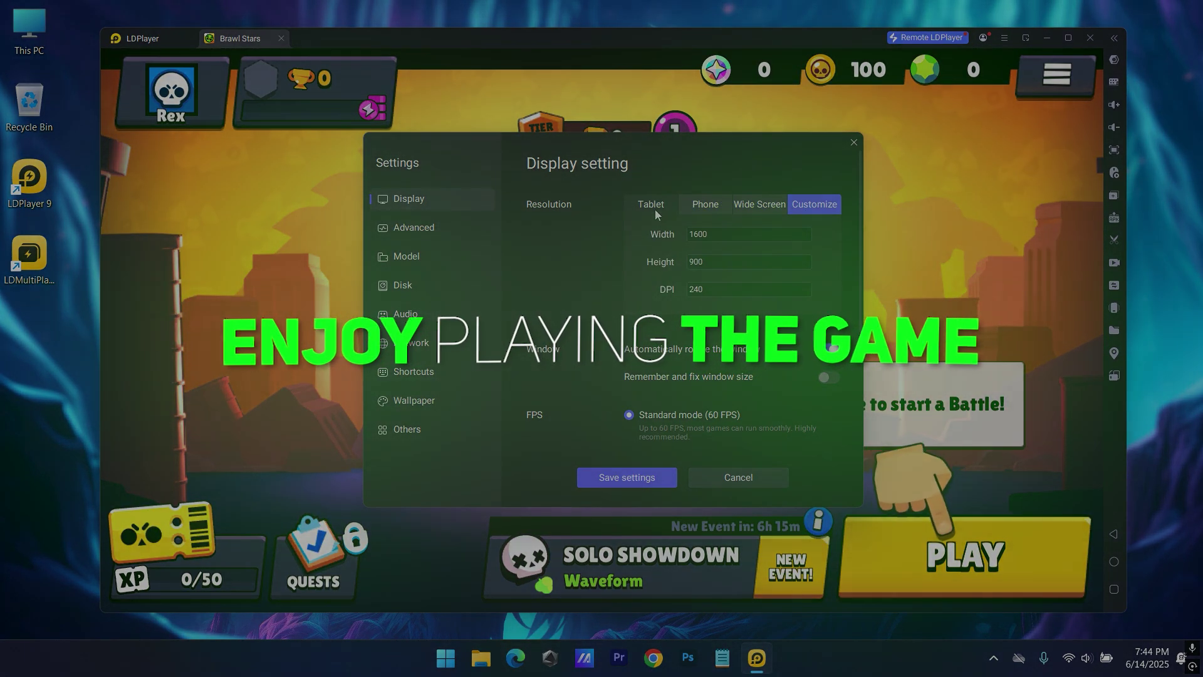
{"action": "left_click", "coordinate": [656, 209]}
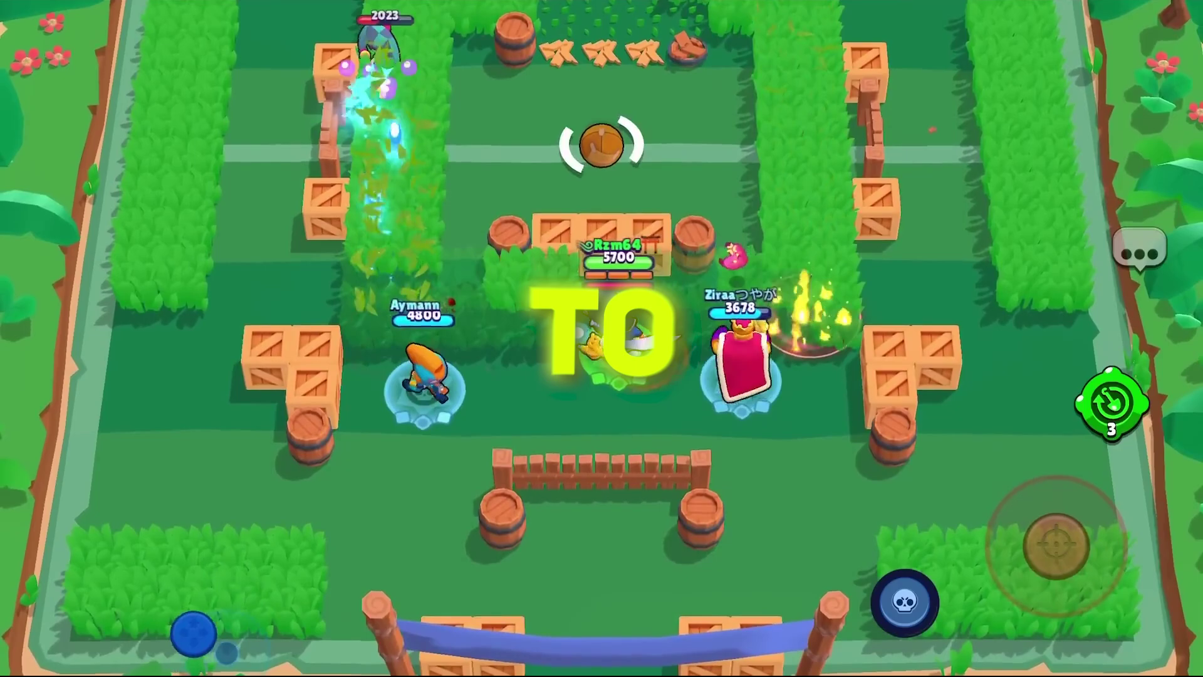